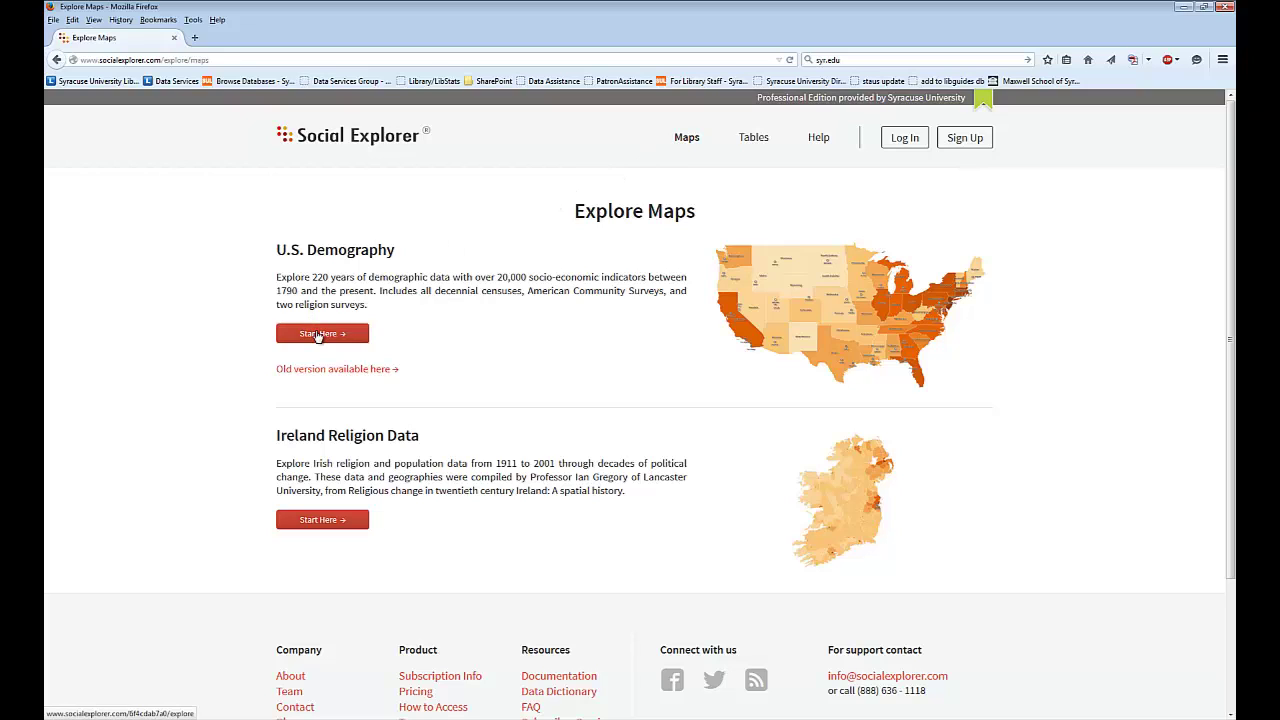
Open the U.S. Demography map and start creating a report from it.
click(317, 335)
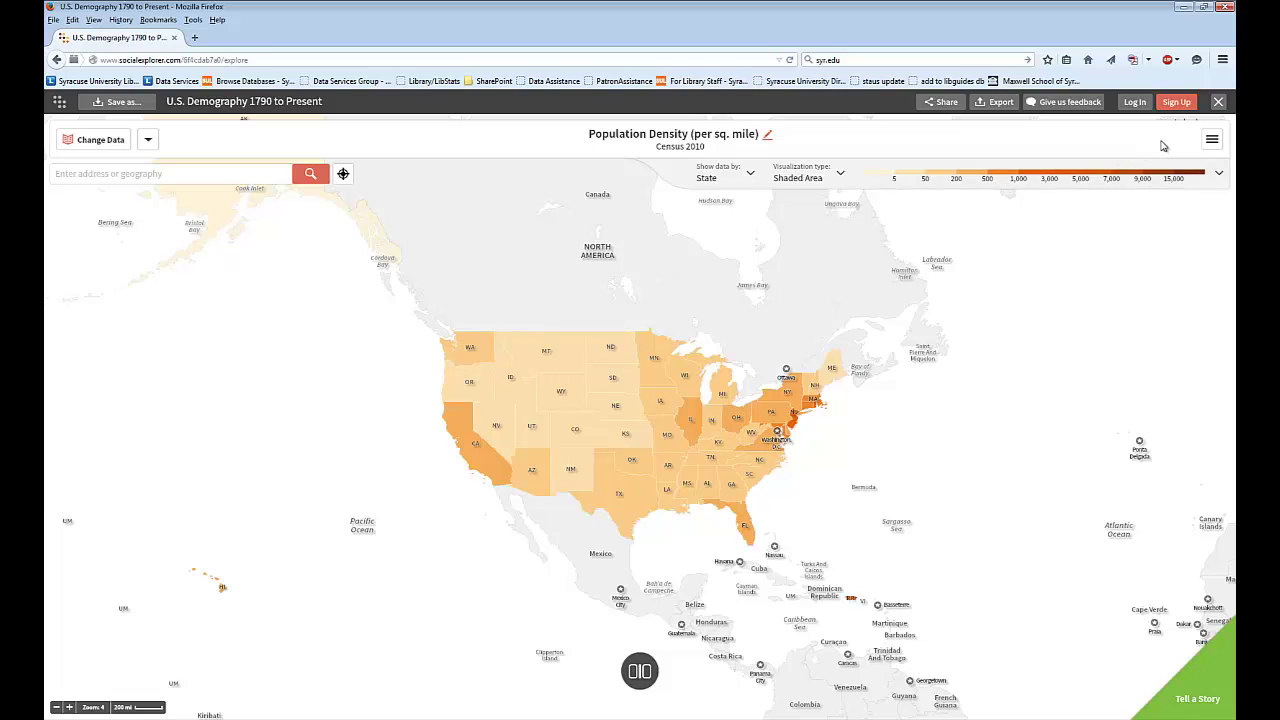
click(1212, 141)
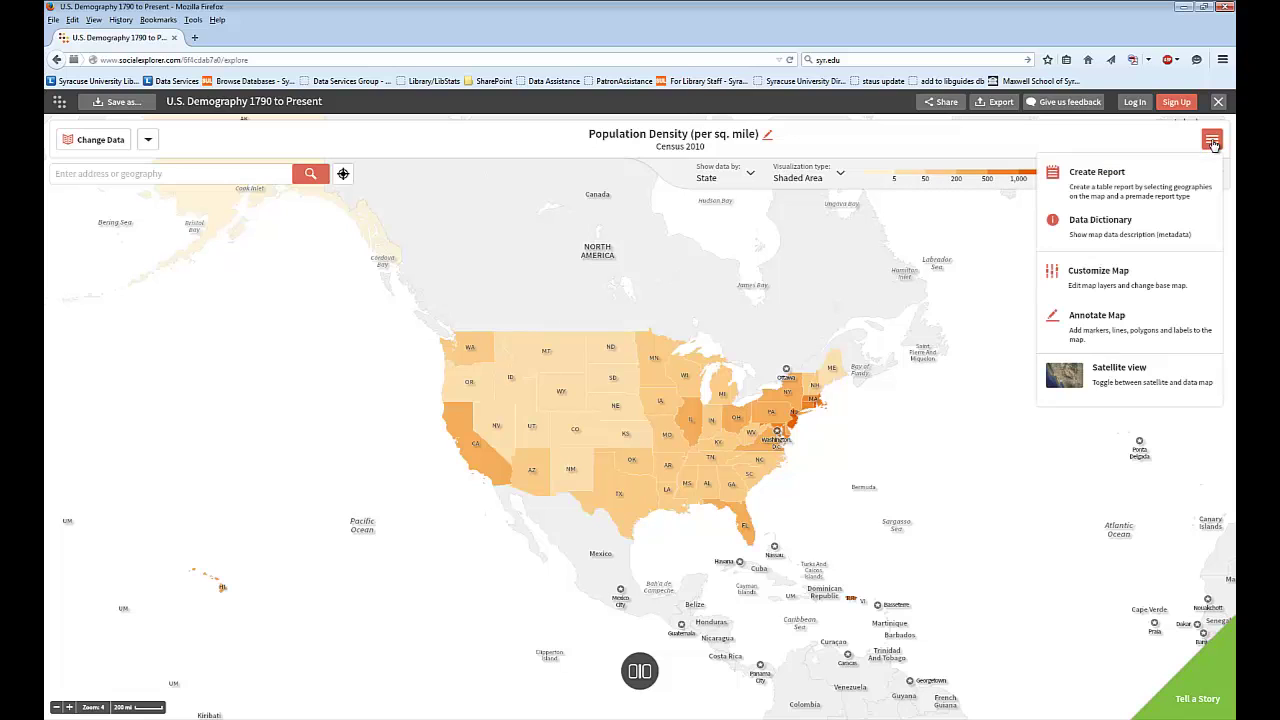
click(1101, 183)
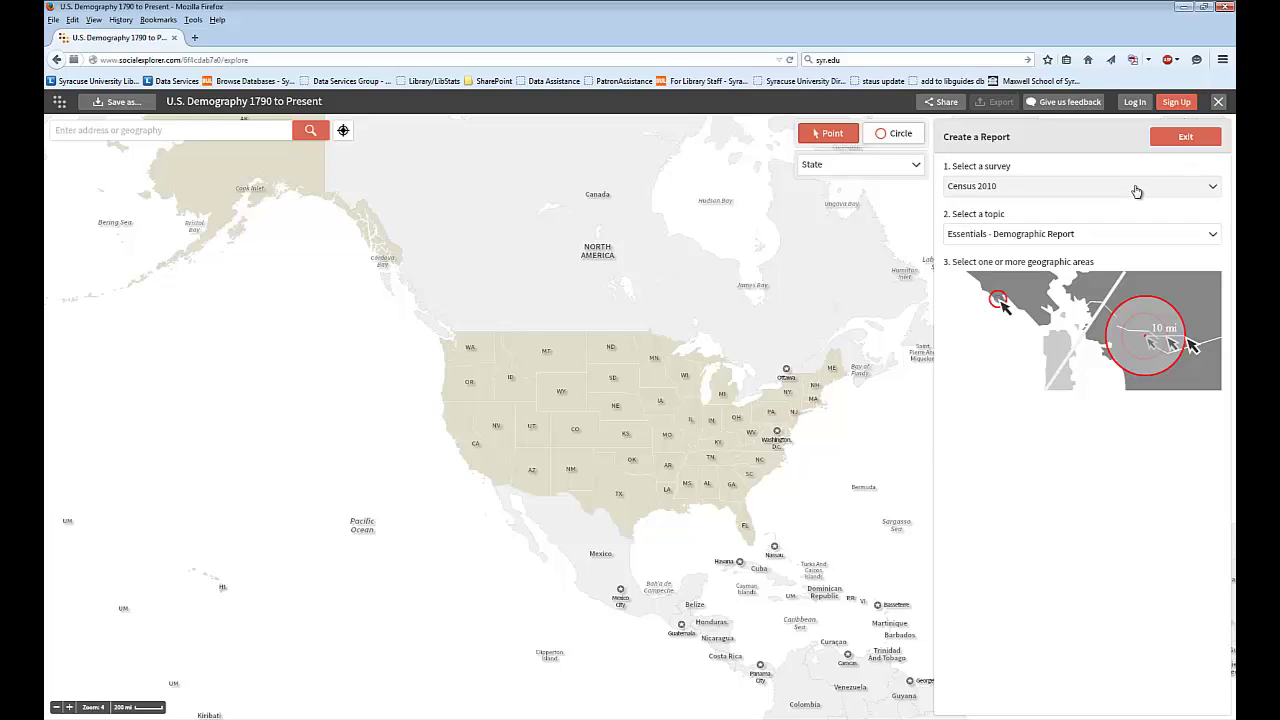
Choose Census 2010 as the report's survey and Essentials - Demographic Report as its topic.
click(1136, 191)
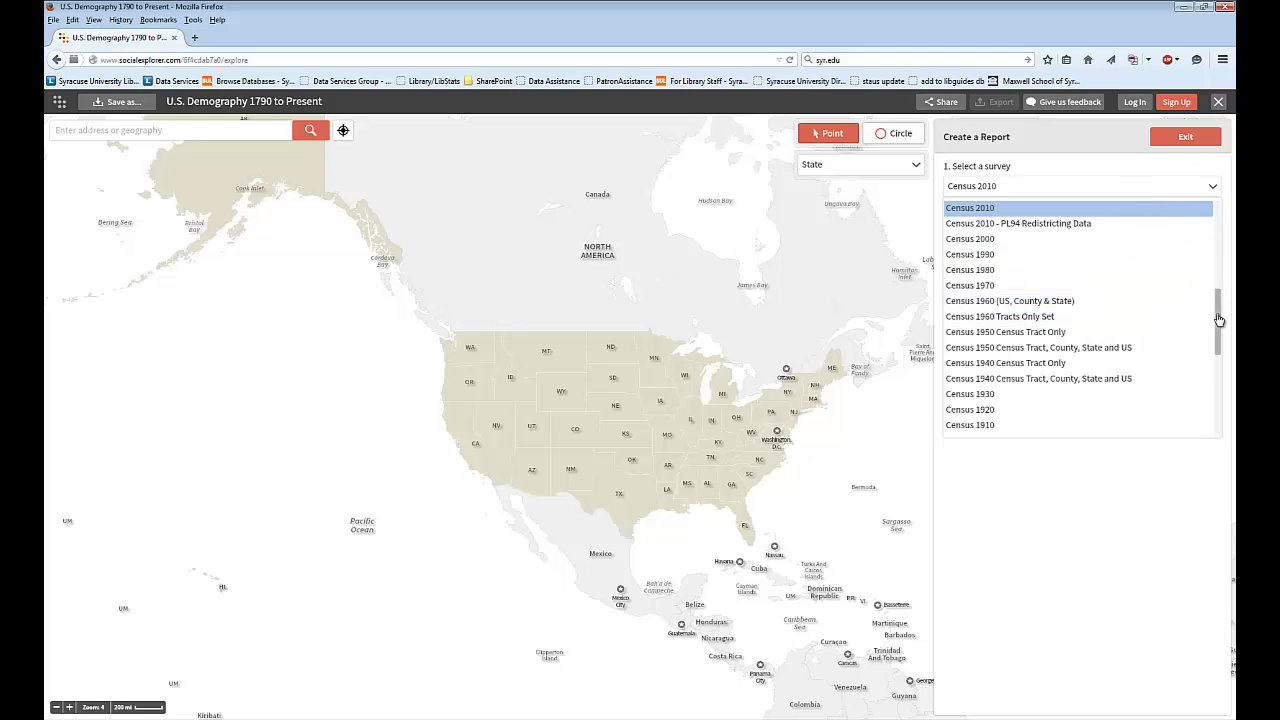
mouse_move(1219, 319)
mouse_down()
mouse_move(1220, 243)
mouse_move(1214, 343)
mouse_move(1215, 306)
mouse_up()
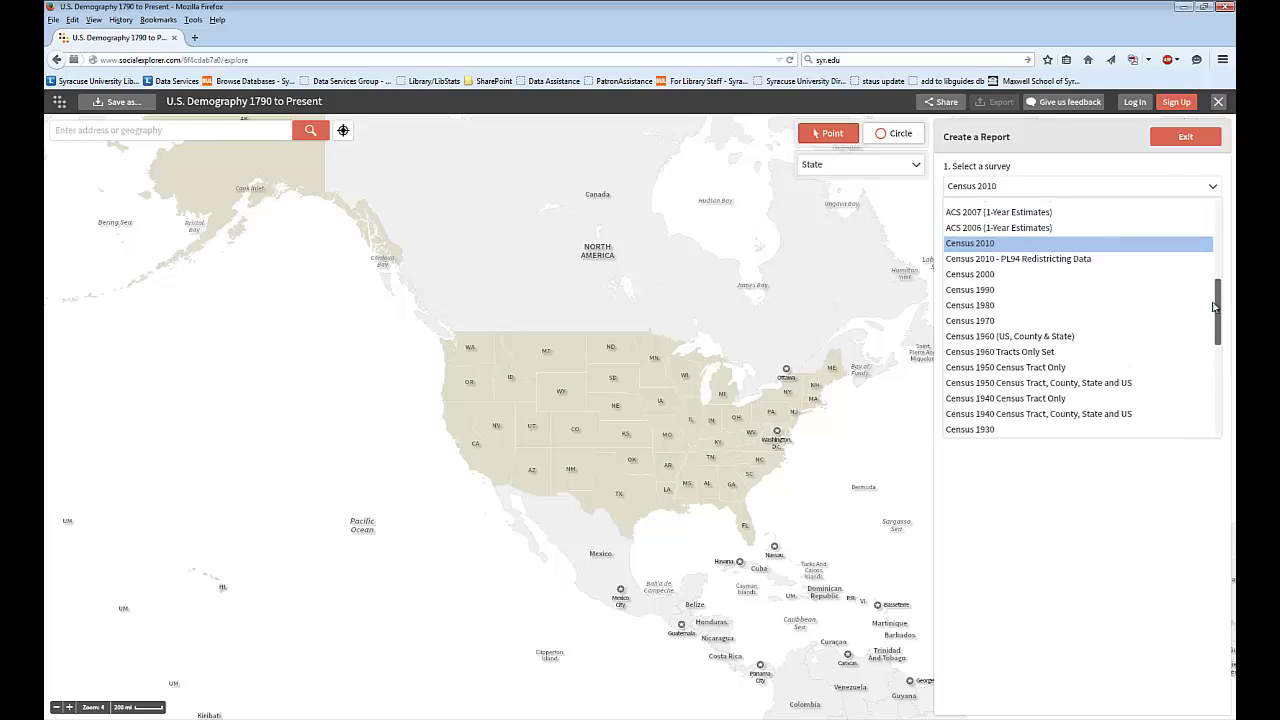
click(1080, 244)
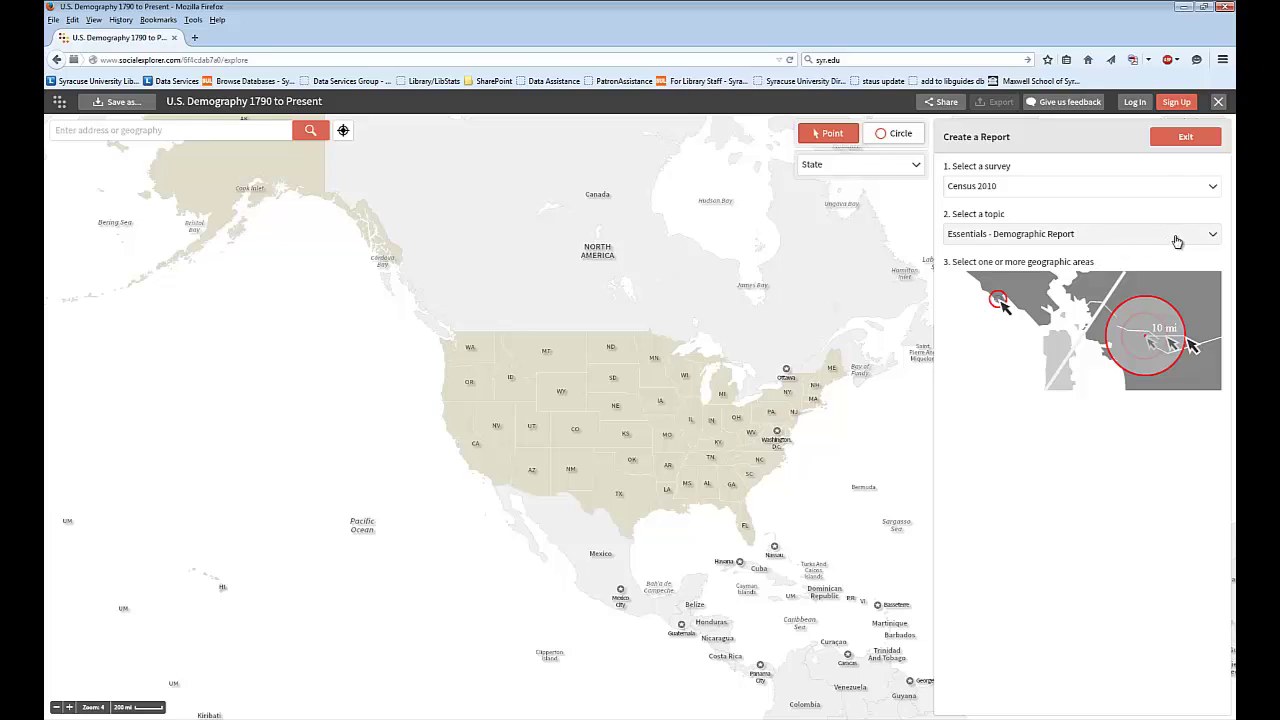
click(1213, 238)
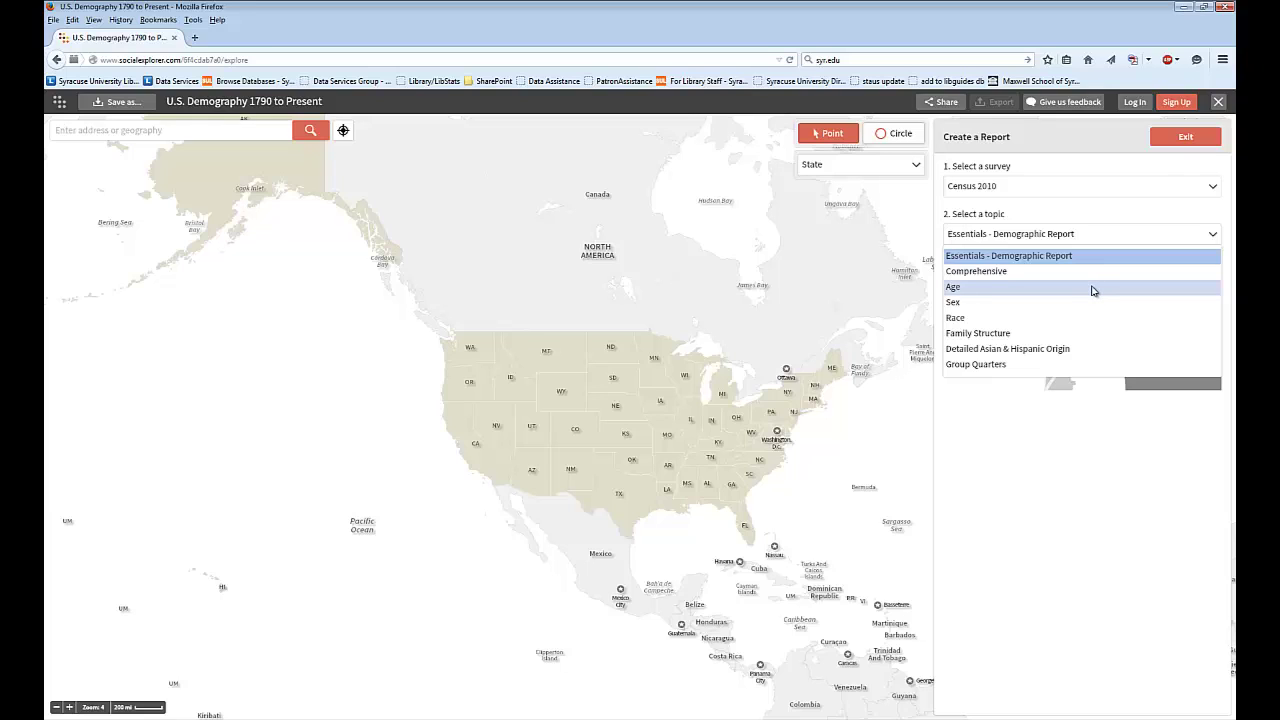
click(1039, 257)
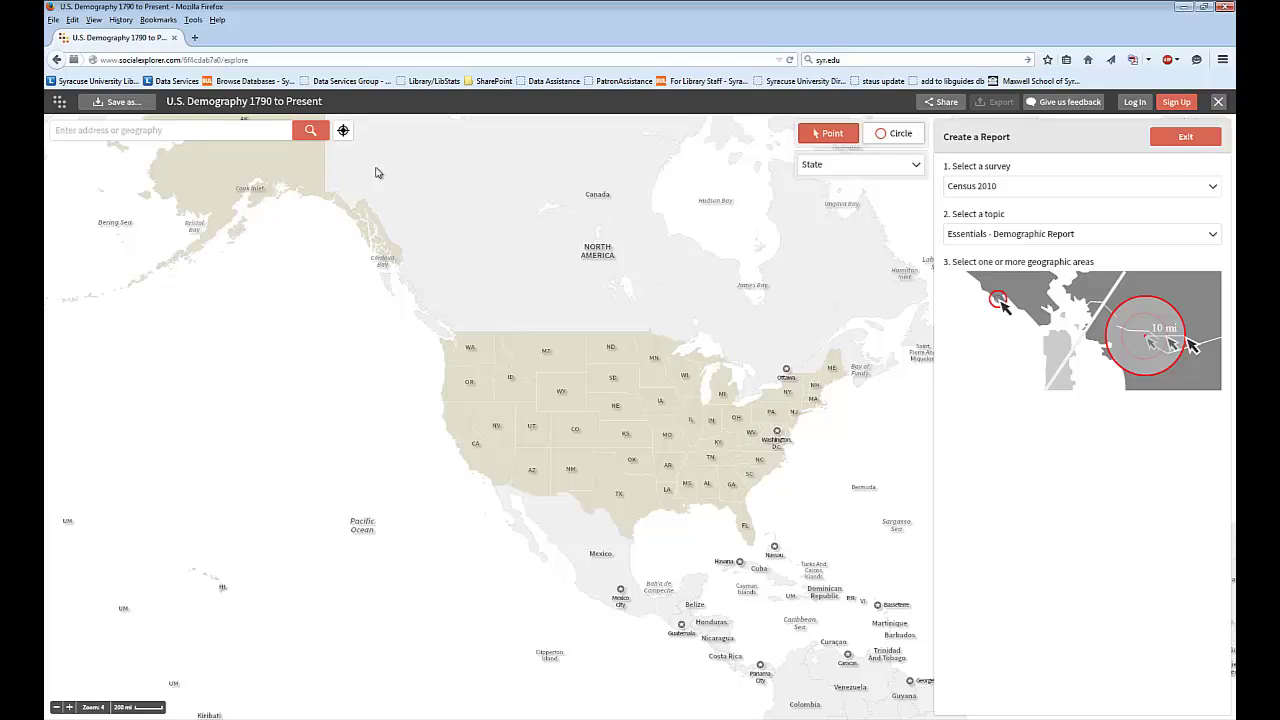
Locate the place Syracuse, NY on the map and set the selection geography to Census Block Group.
click(230, 131)
text(syracu)
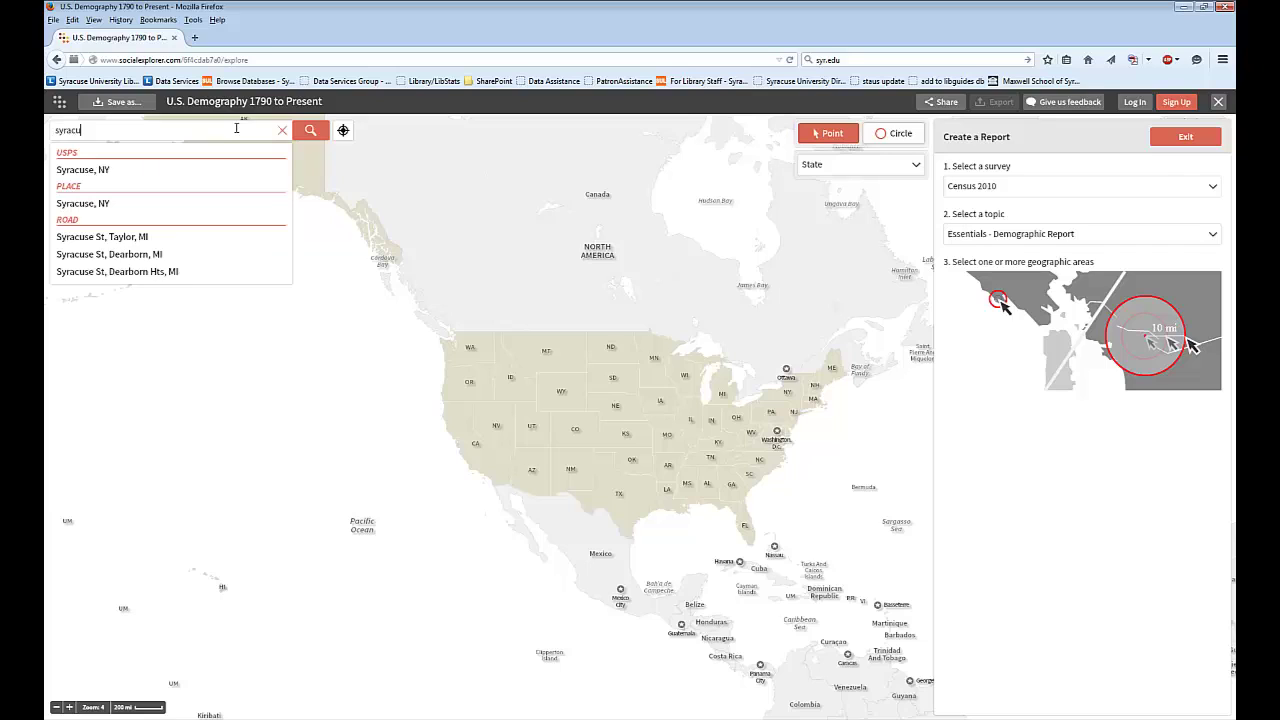
text(se, ny)
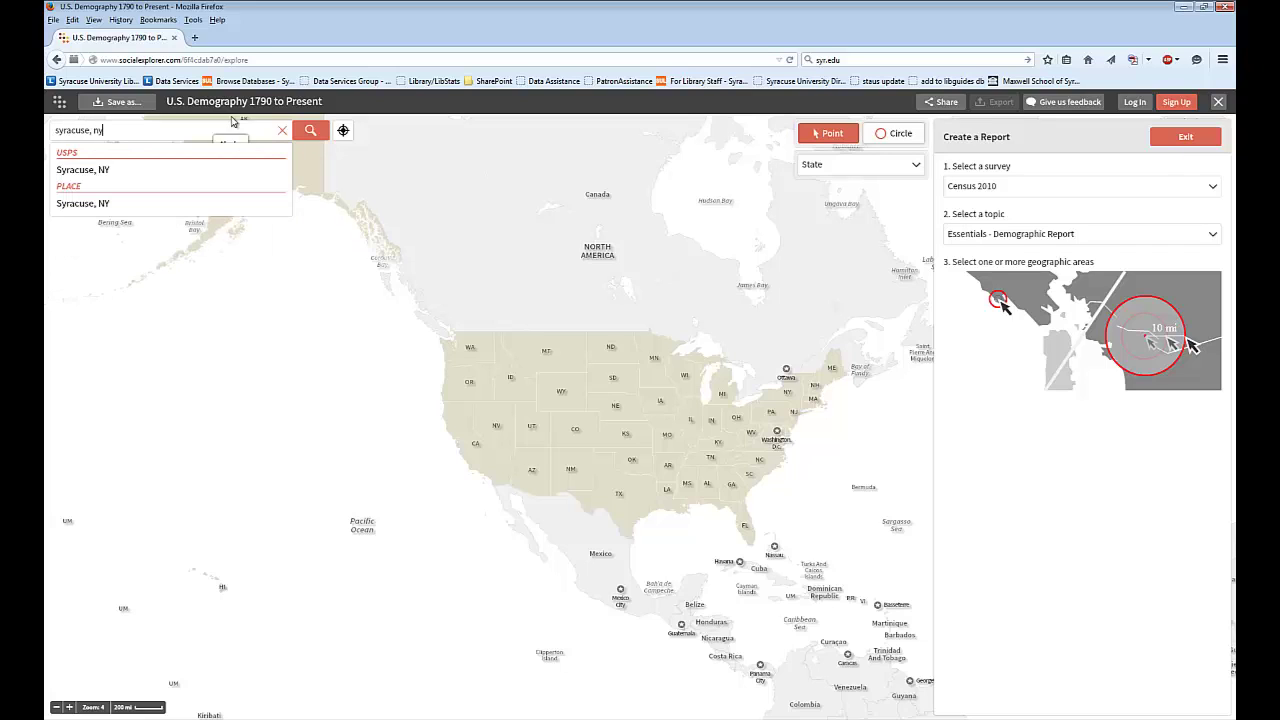
click(81, 207)
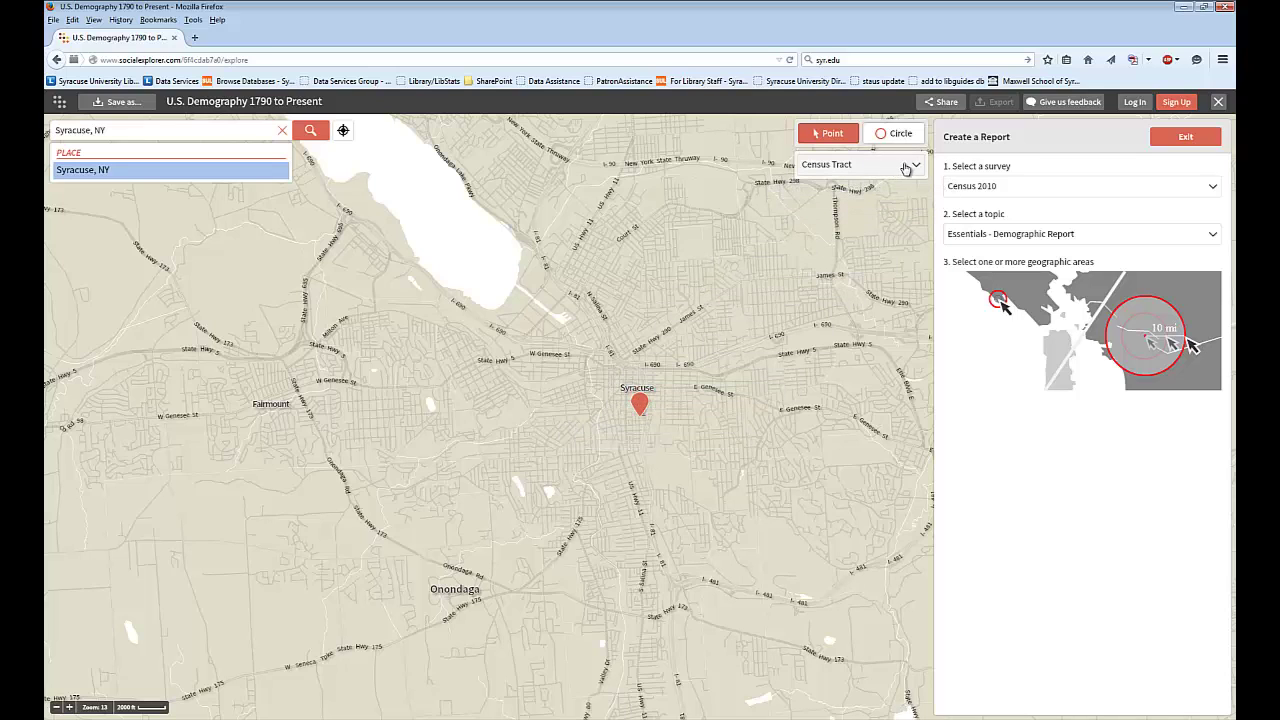
click(913, 167)
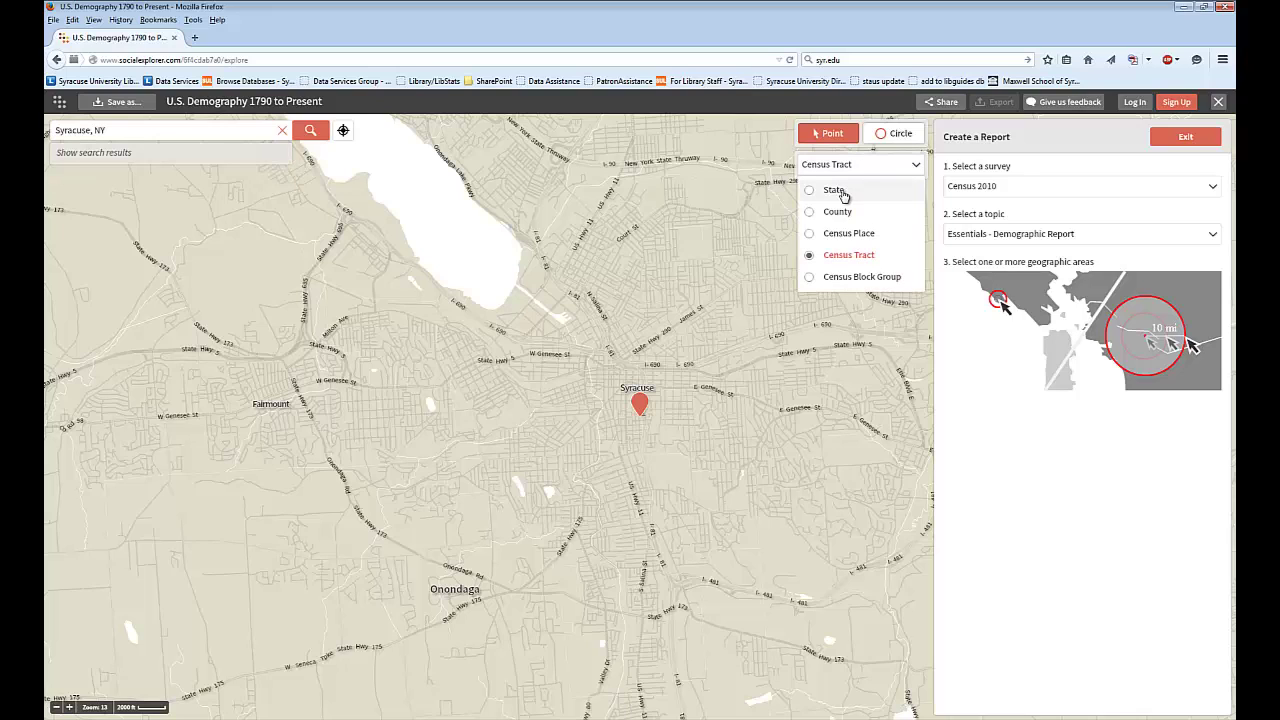
click(843, 284)
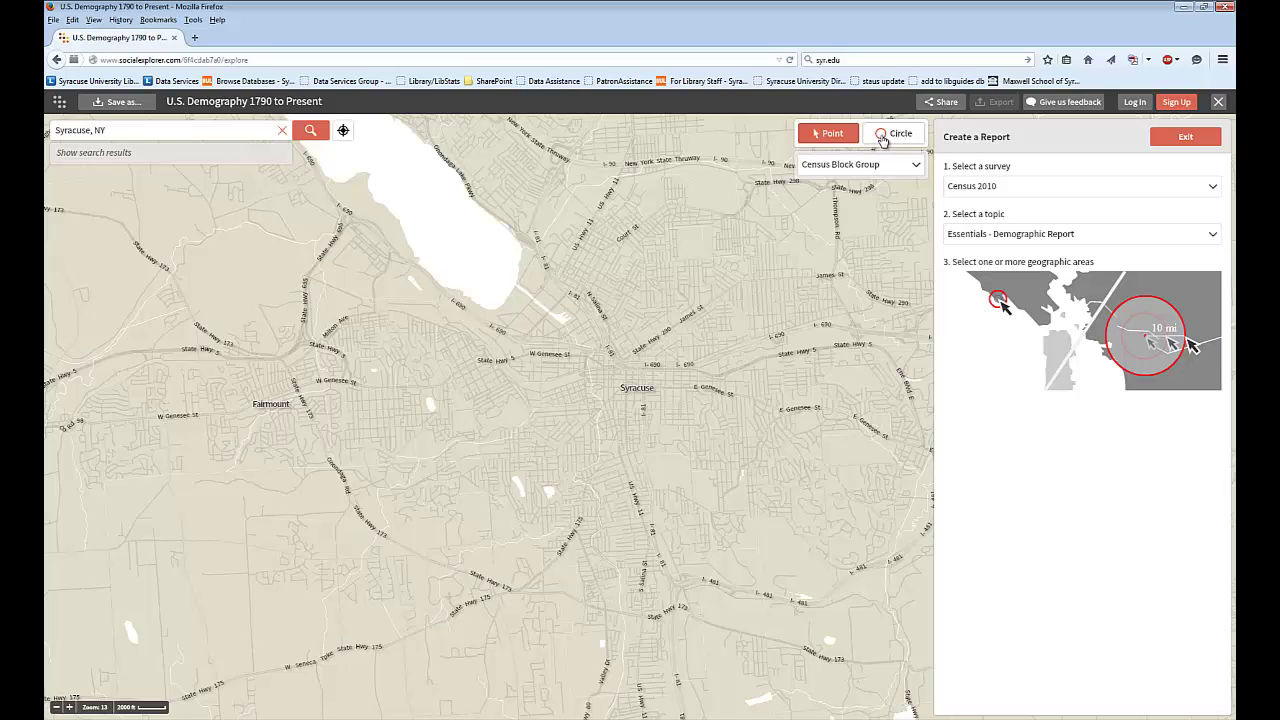
Select Block Group 1 of Census Tract 43.01 and Block Groups 1, 2 and 3 of Census Tract 43.02 in Onondaga County as report areas.
click(643, 428)
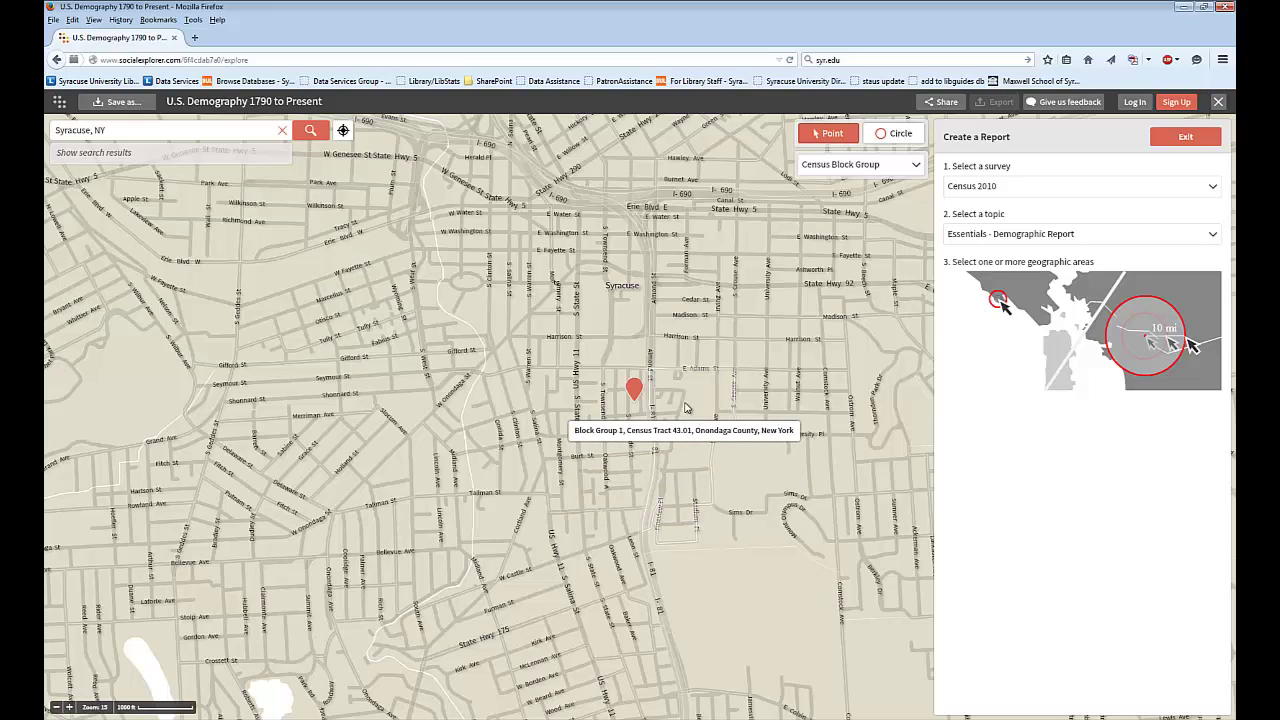
click(686, 408)
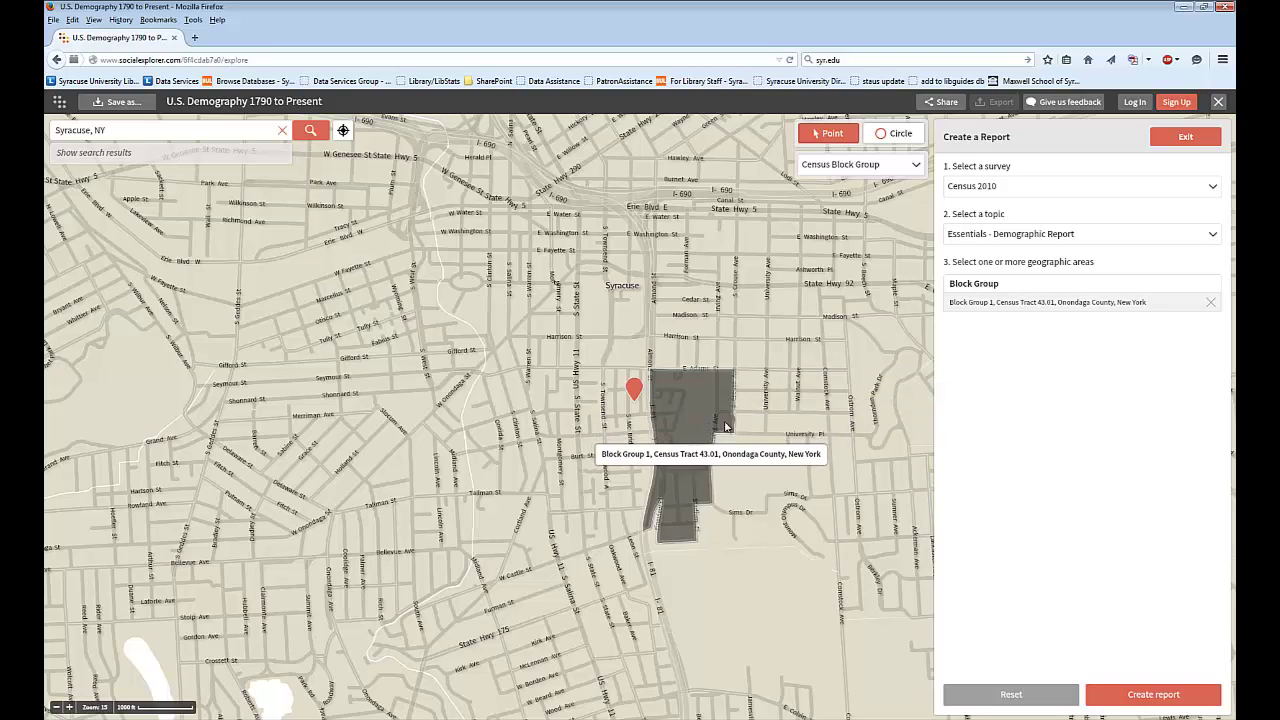
click(756, 430)
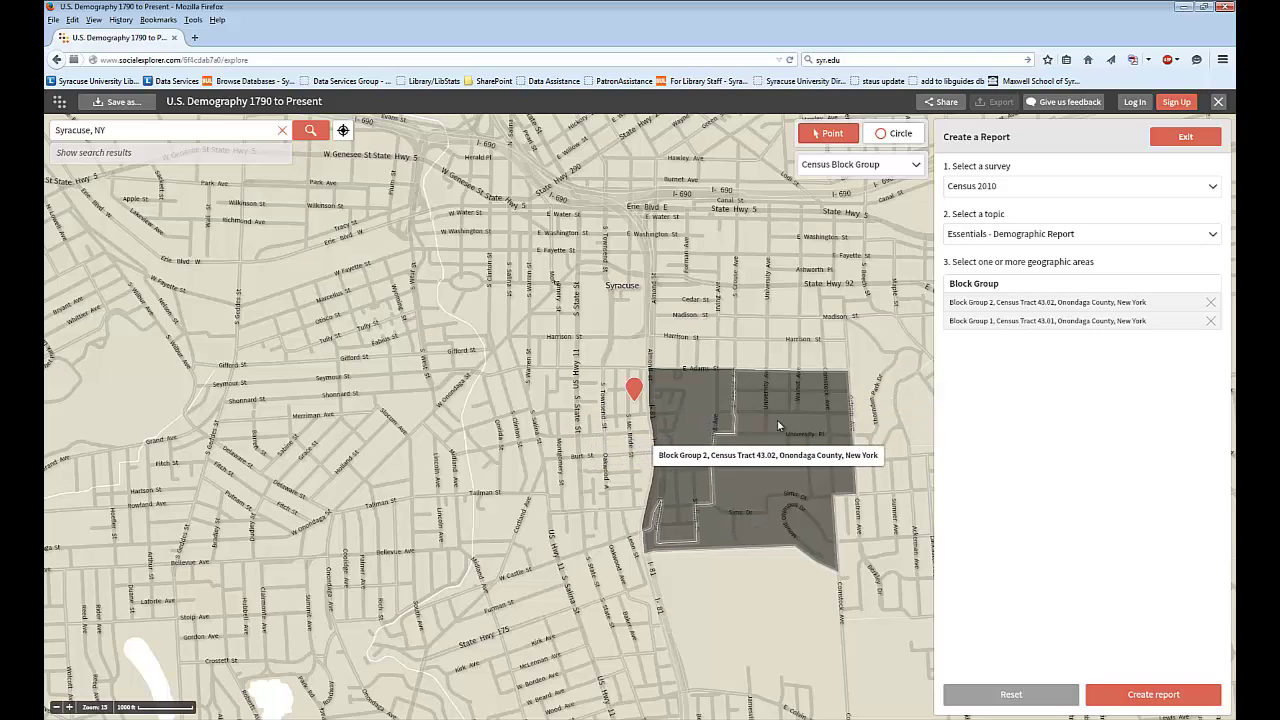
click(769, 360)
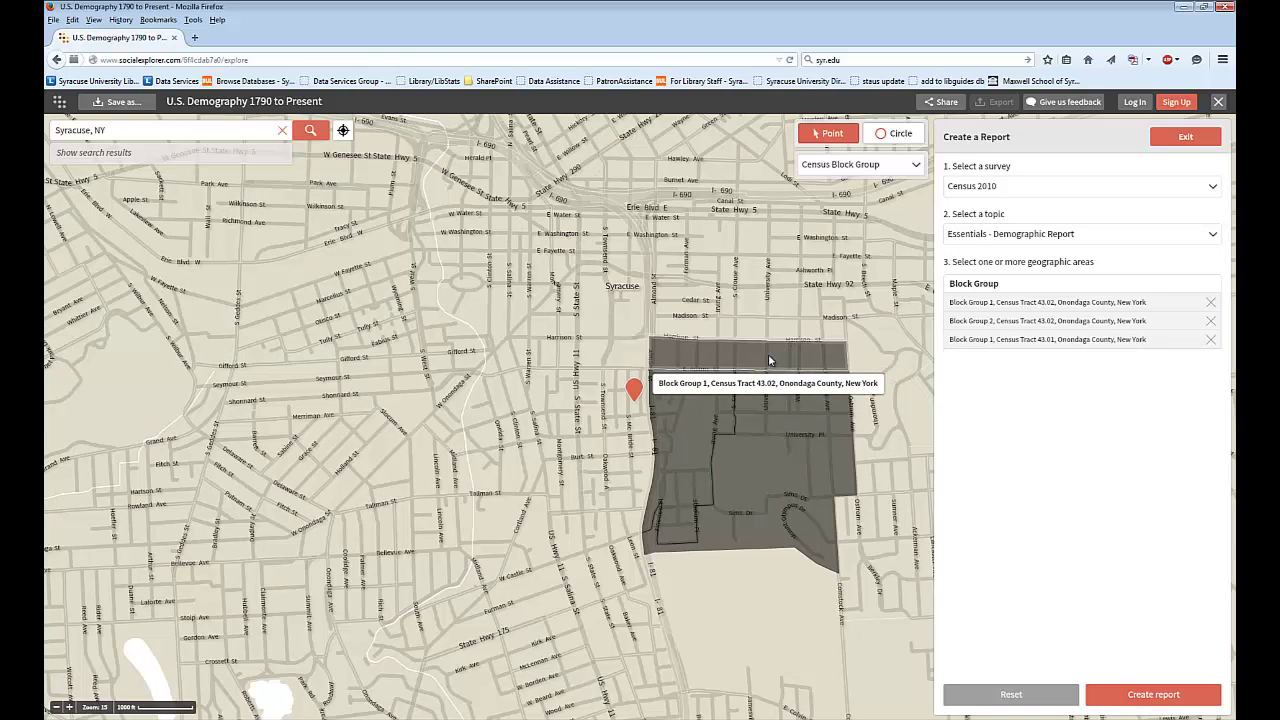
click(698, 326)
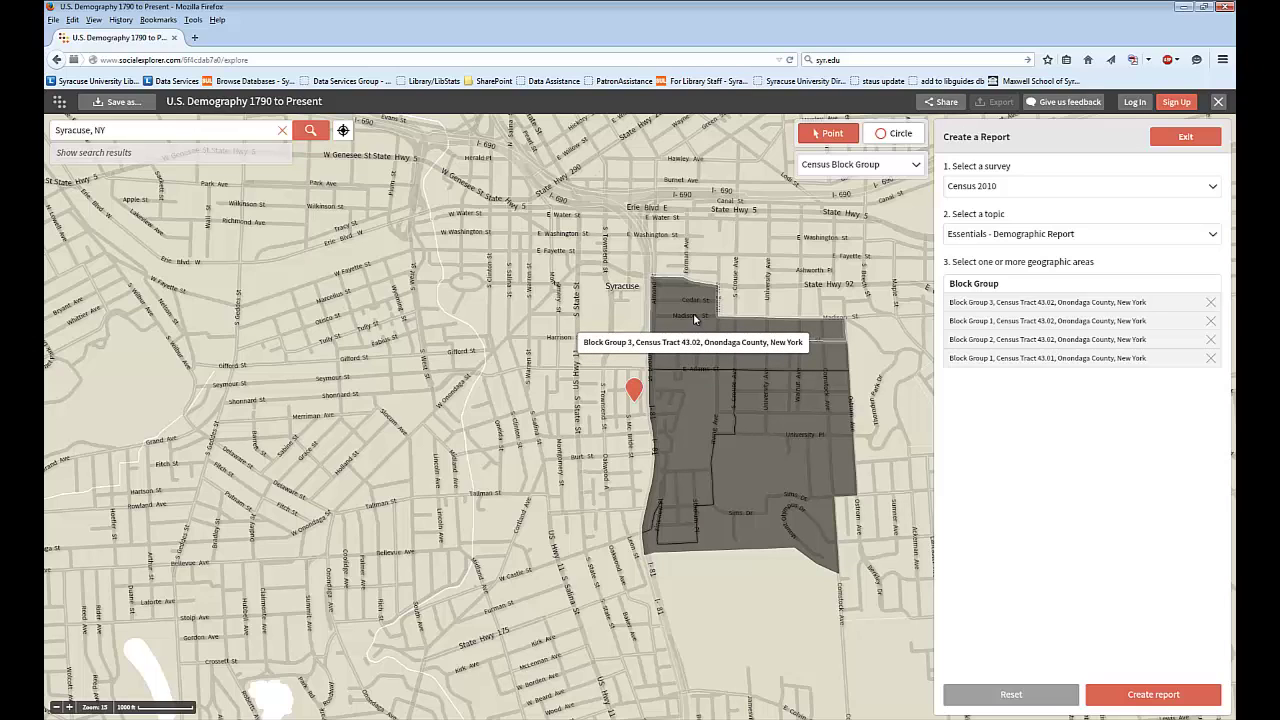
click(695, 318)
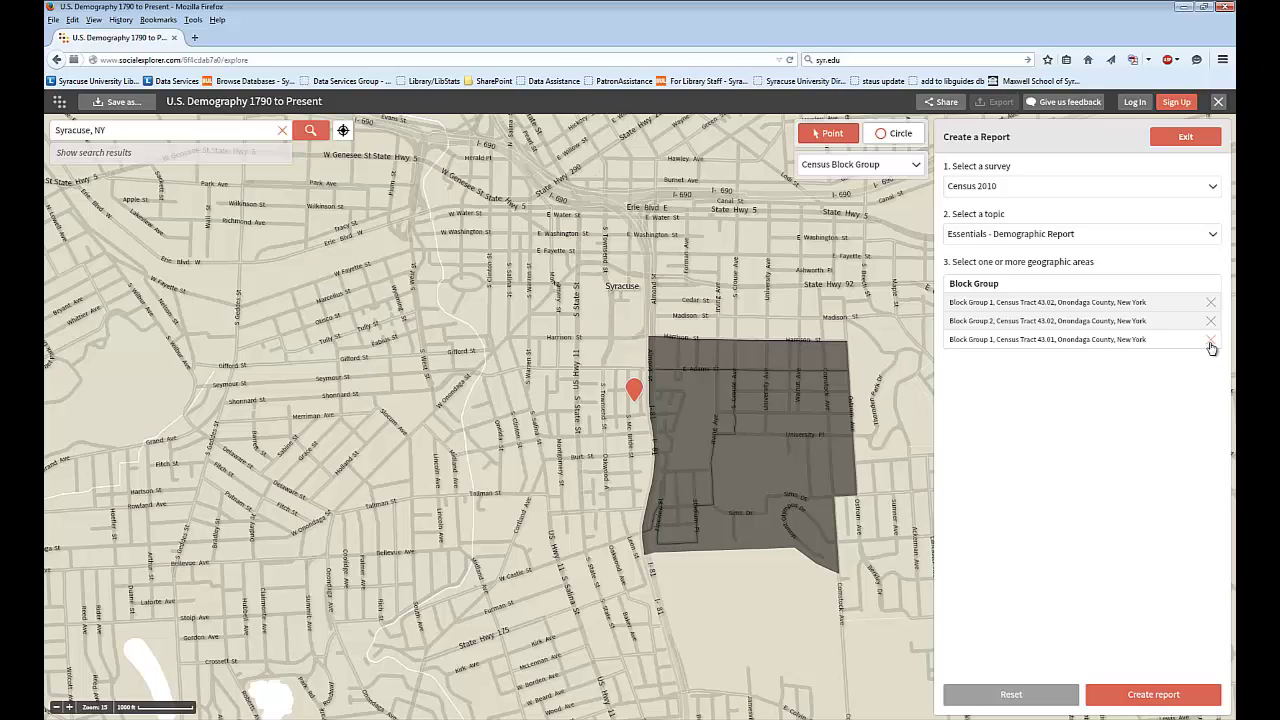
click(674, 315)
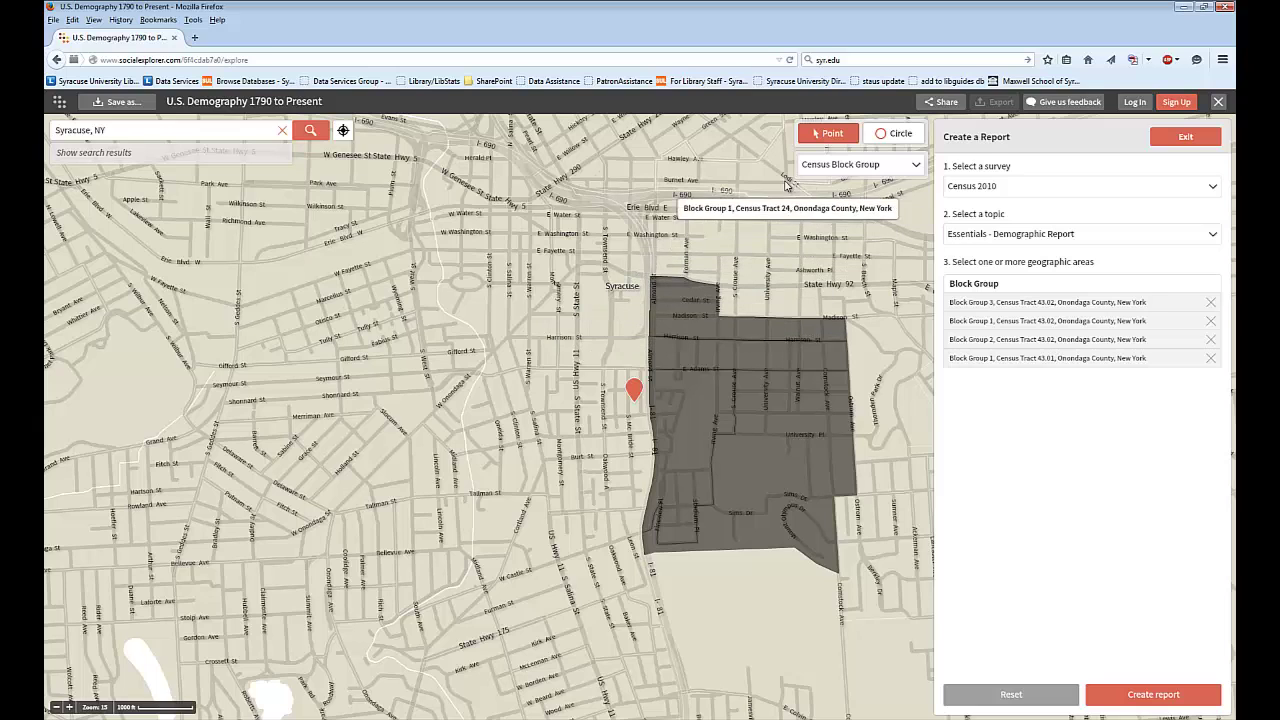
Switch the selection geography to Census Place and add Syracuse city, New York to the report areas.
click(913, 167)
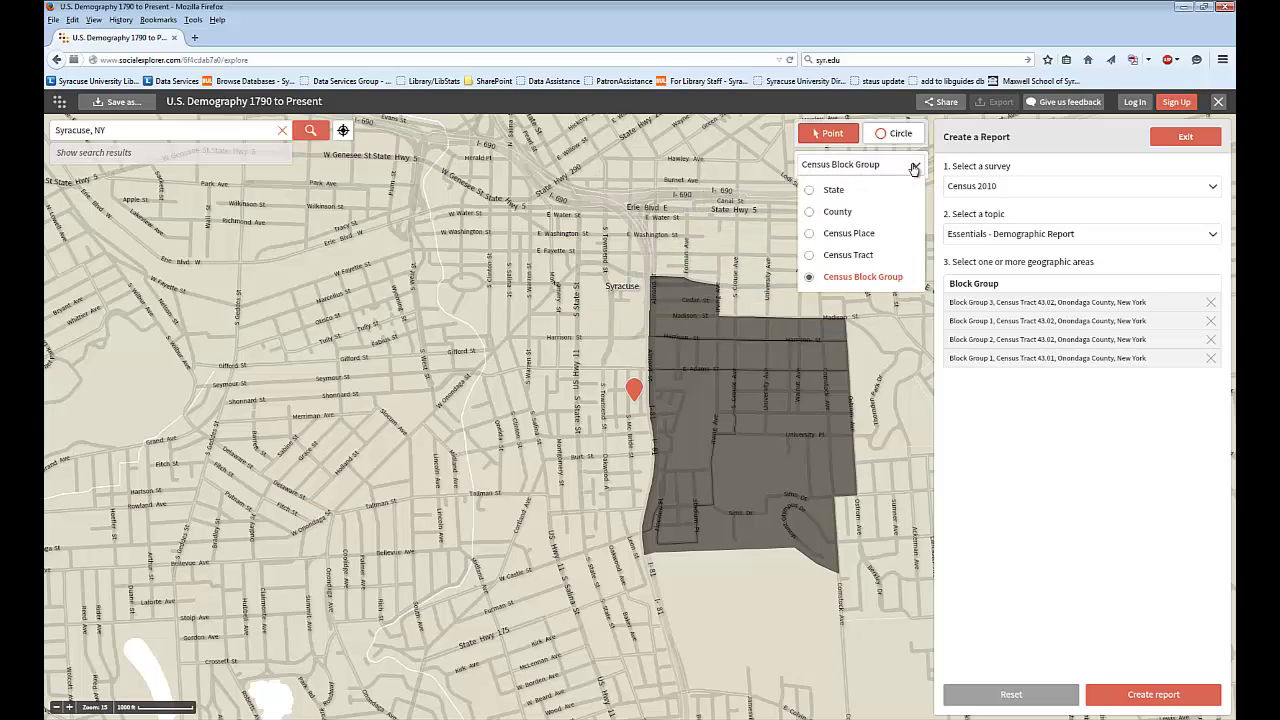
click(851, 236)
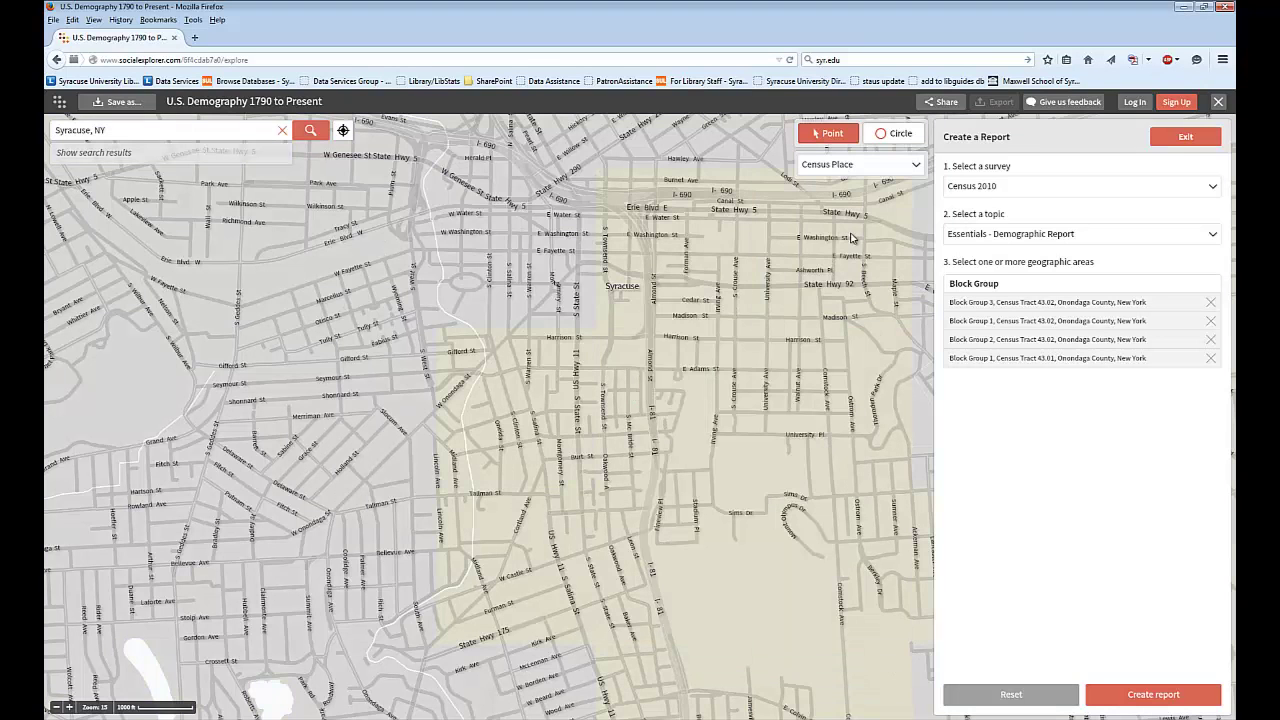
click(686, 307)
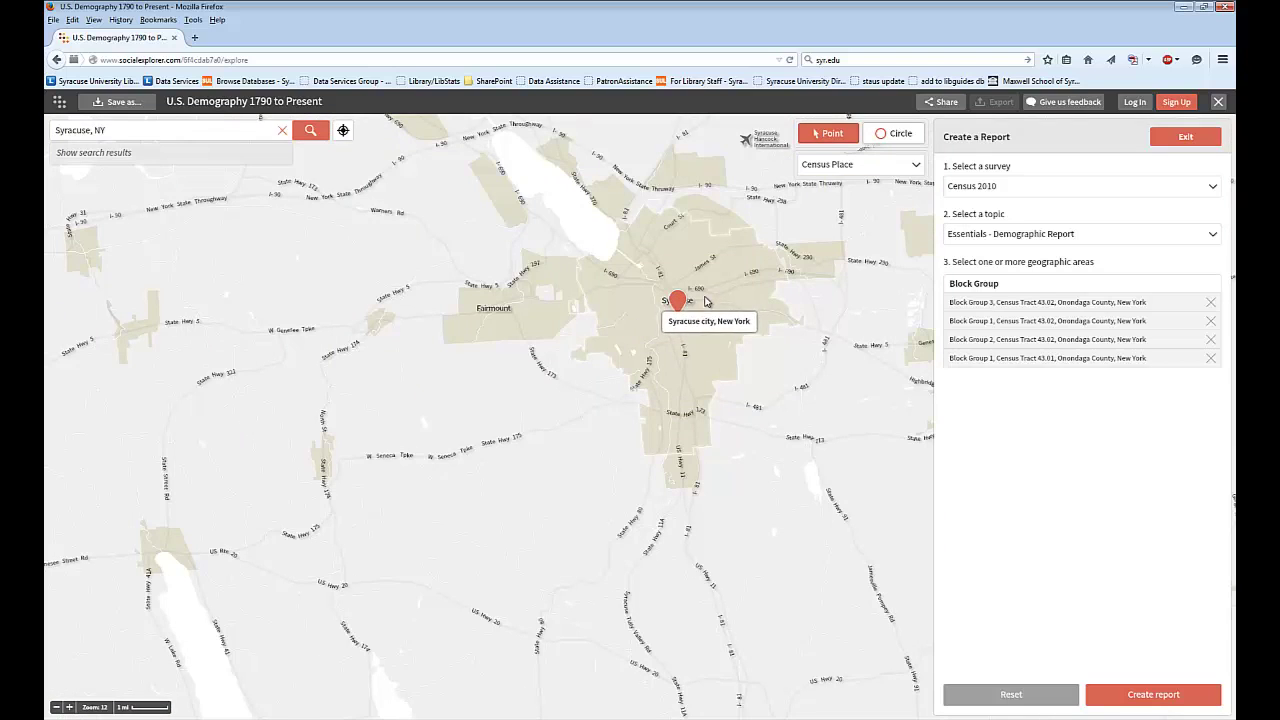
click(693, 307)
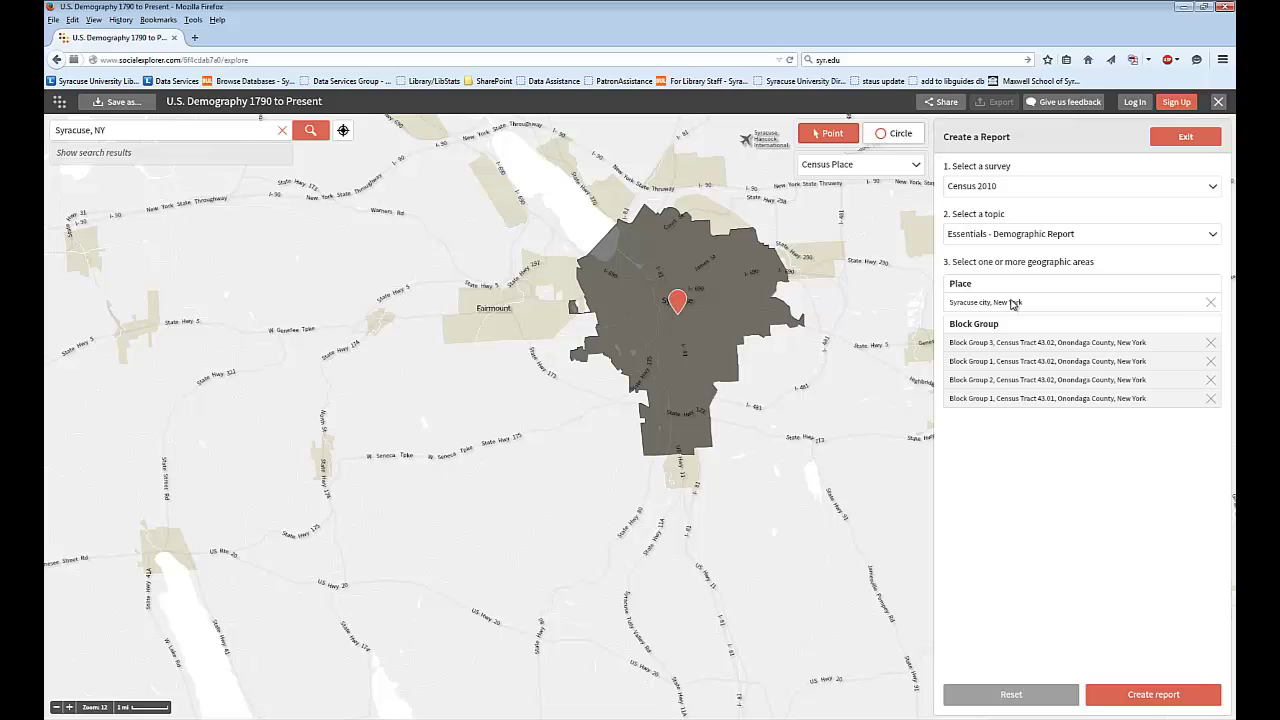
Create the report for the selected areas and show 6 geography items per page.
click(1136, 698)
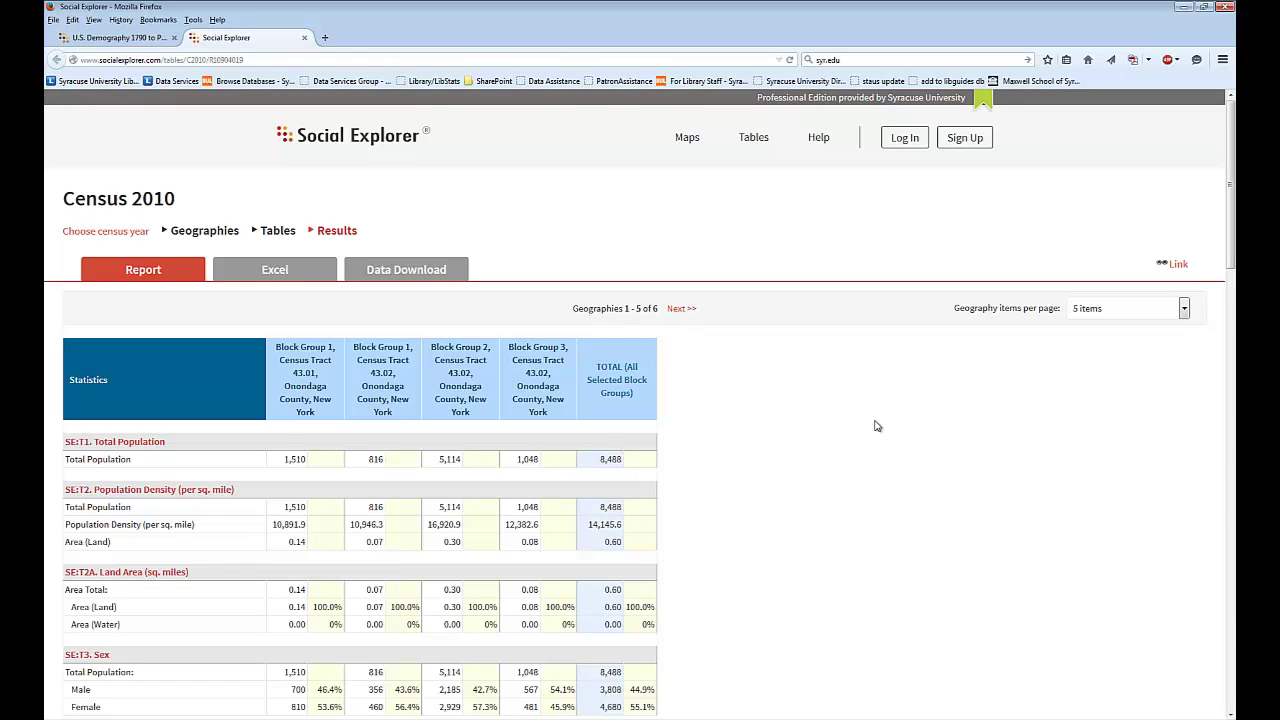
click(1184, 309)
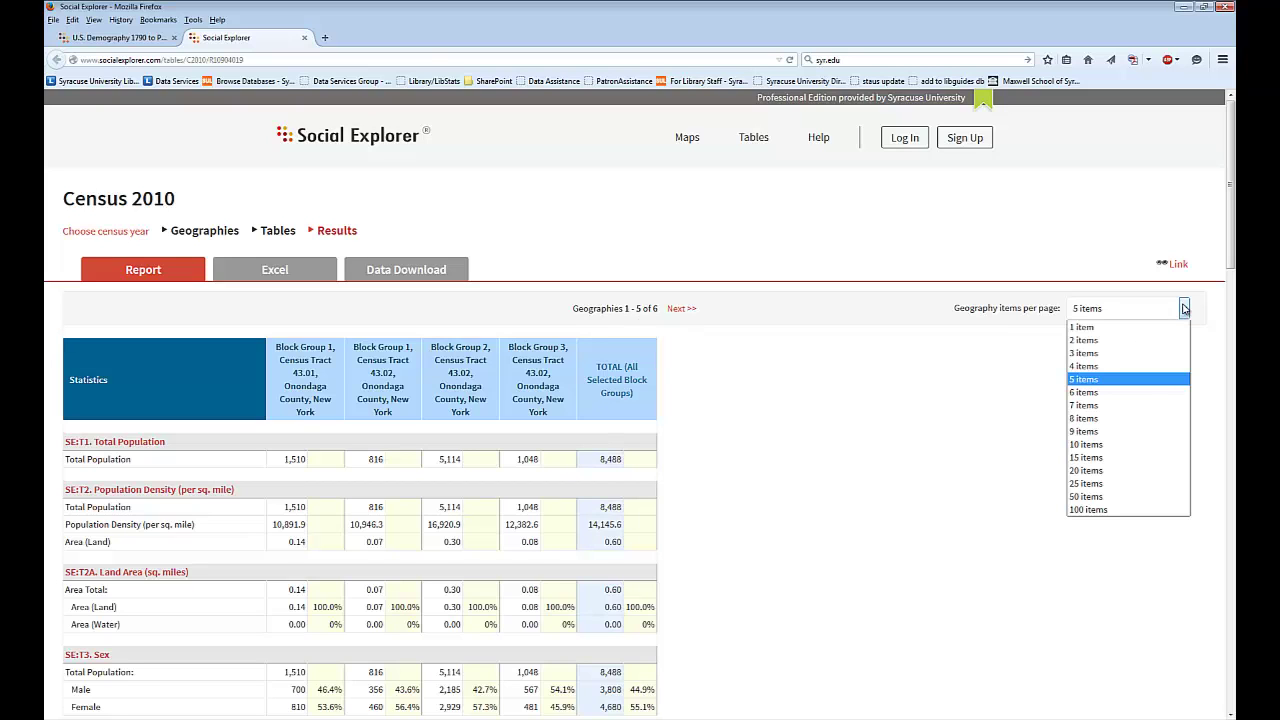
click(1137, 393)
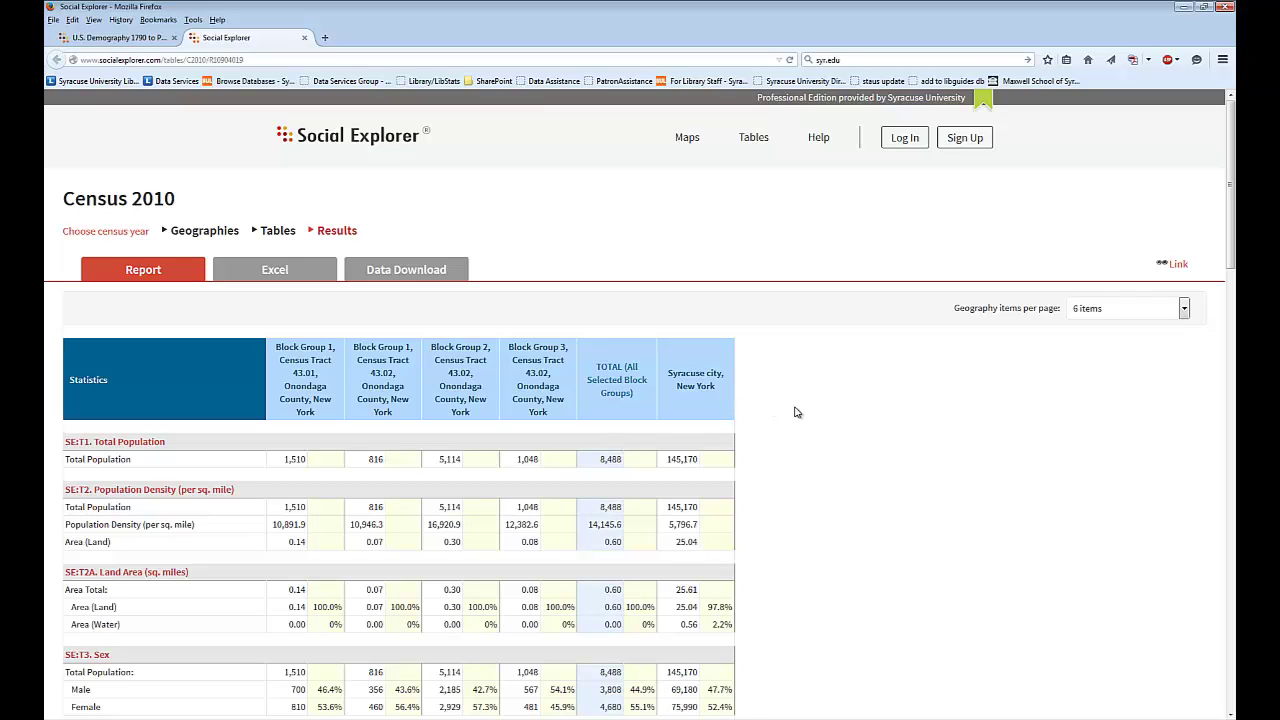
Review the report's geographies and remove all tables, T1. Total Population through T69. Tenure, from its current table selections.
click(191, 234)
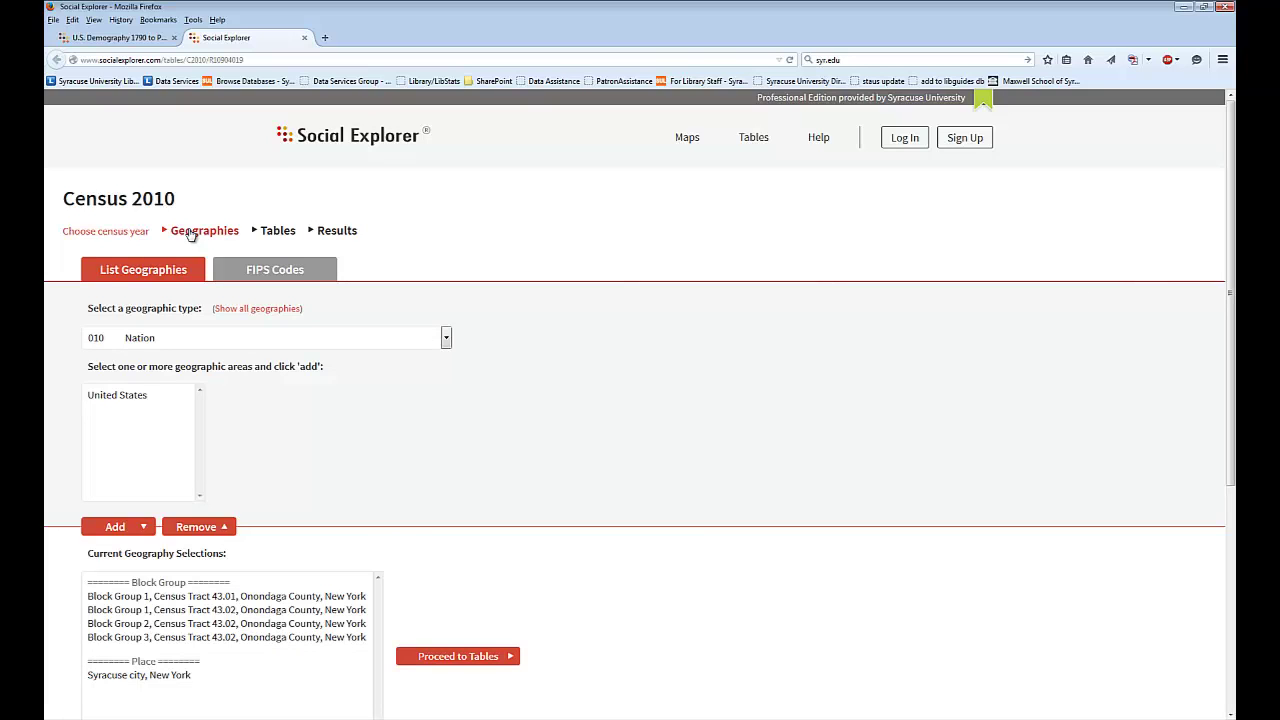
click(279, 232)
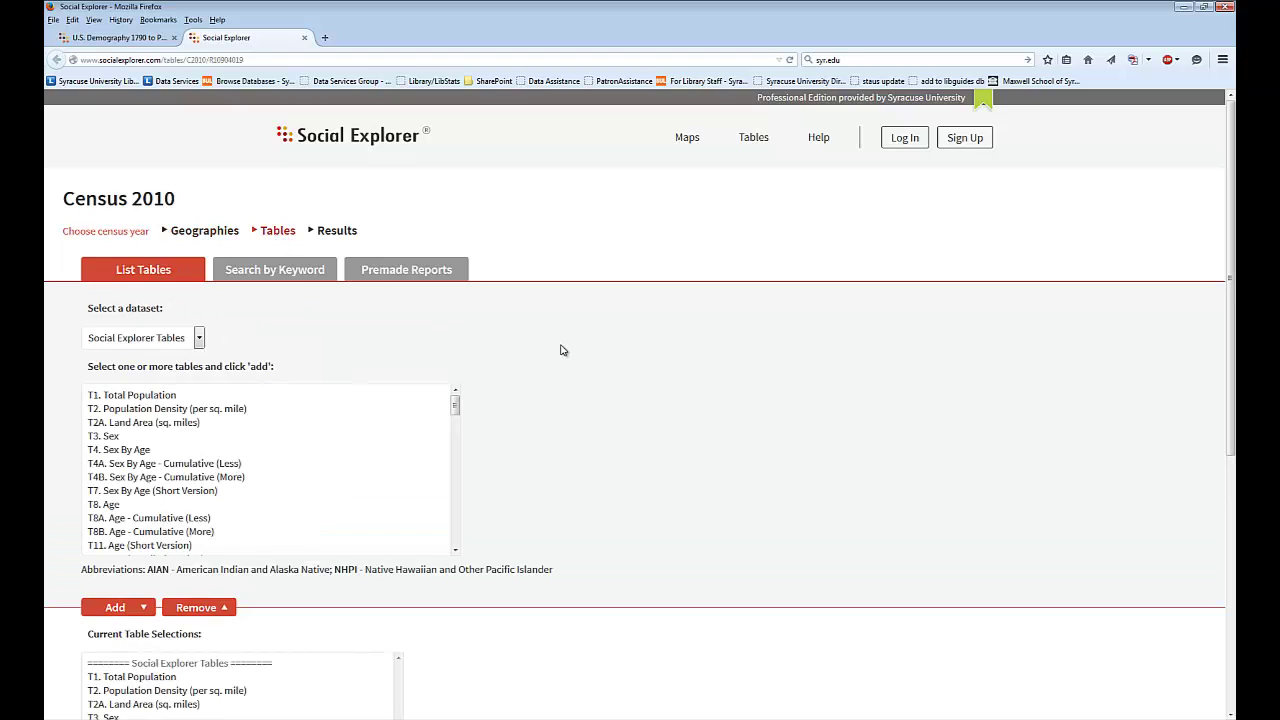
scroll(555, 365, down, 3)
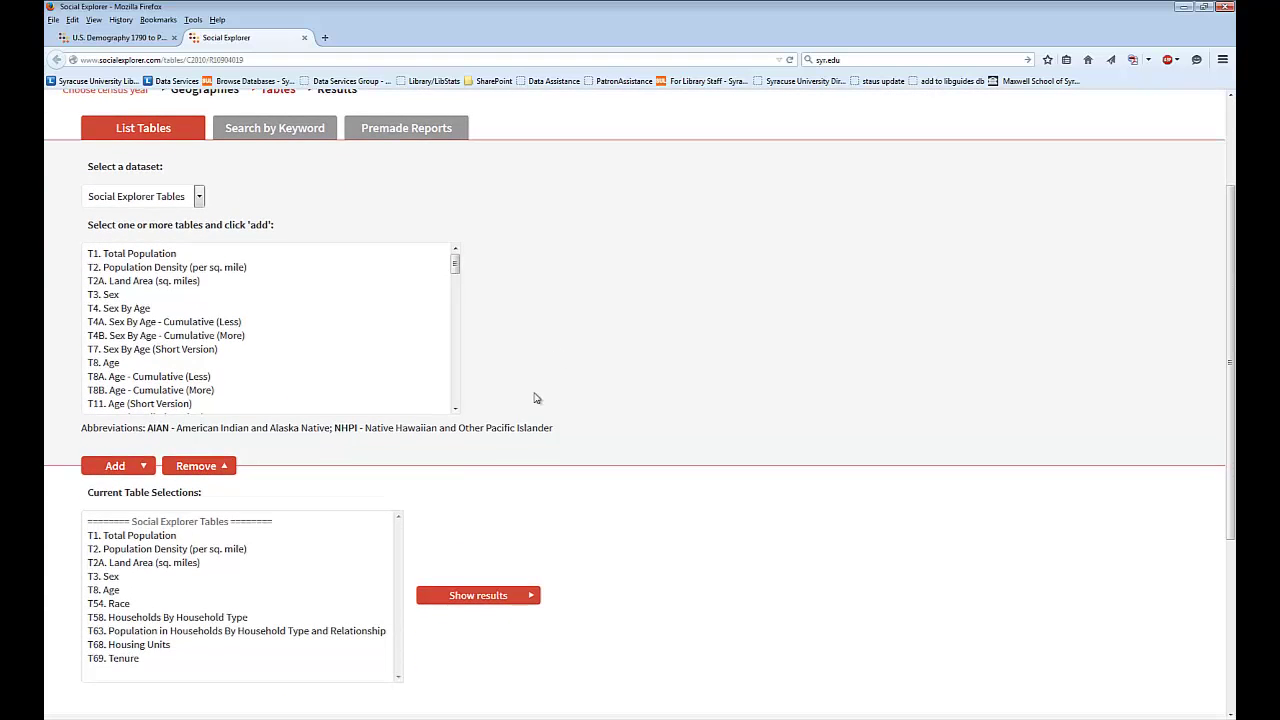
click(141, 540)
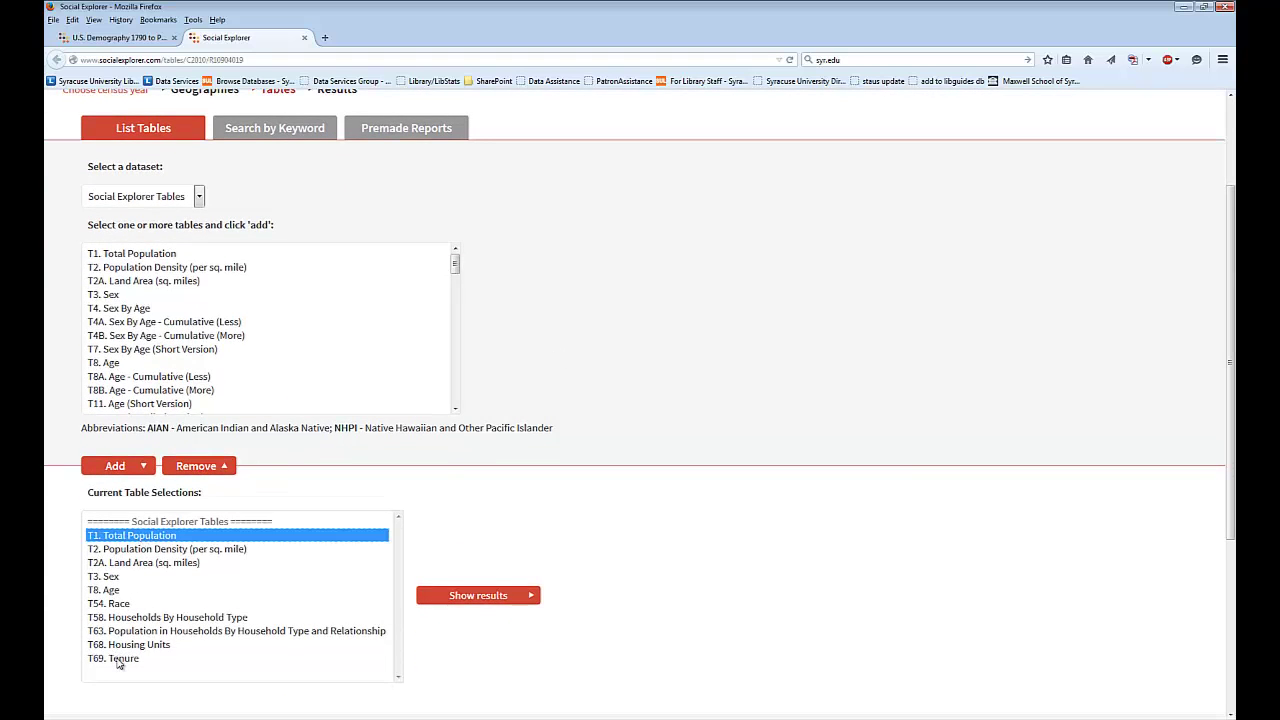
shift+click(118, 662)
click(202, 474)
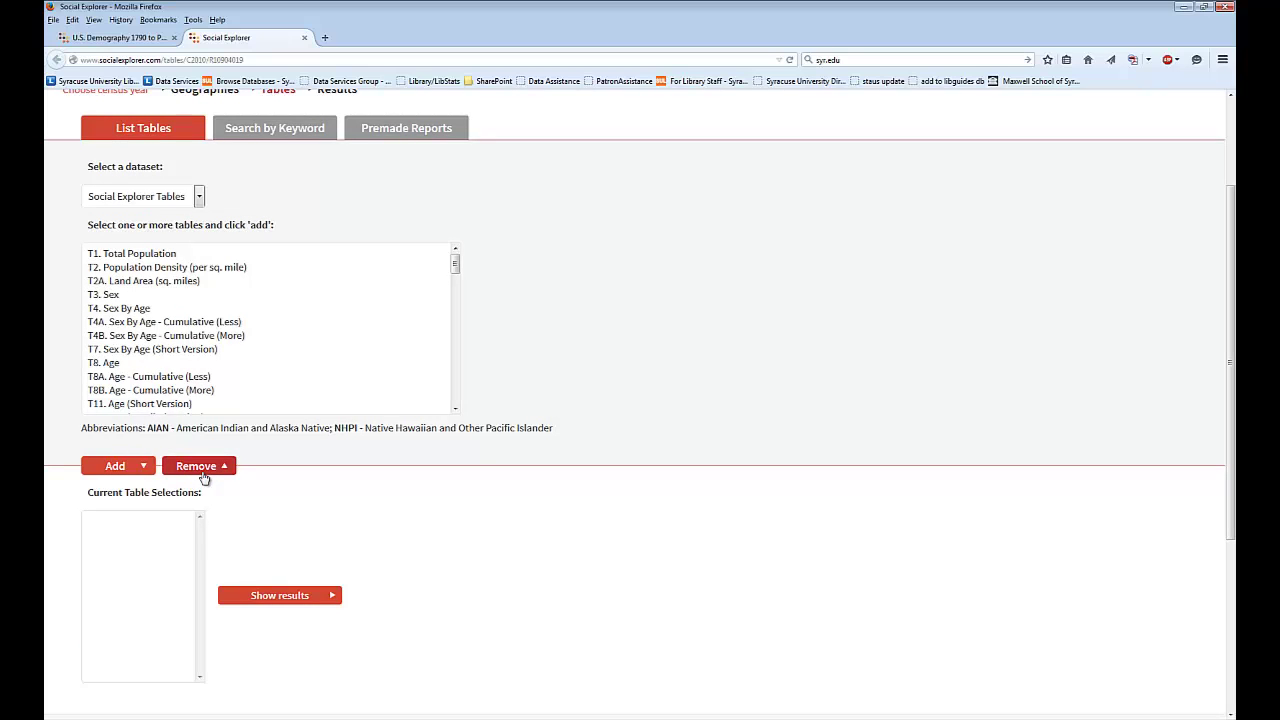
Add tables T2. Population Density (per sq. mile) and T2A. Land Area (sq. miles) to the selections and show the results.
click(133, 270)
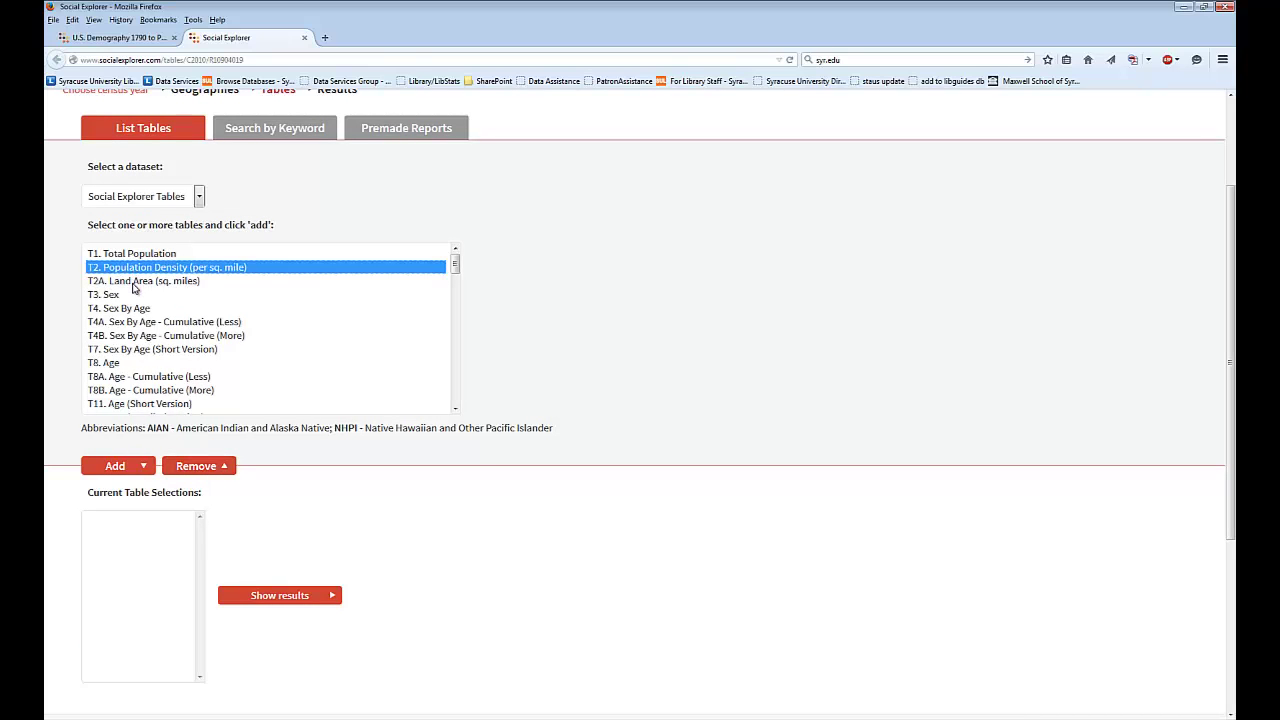
shift+click(134, 283)
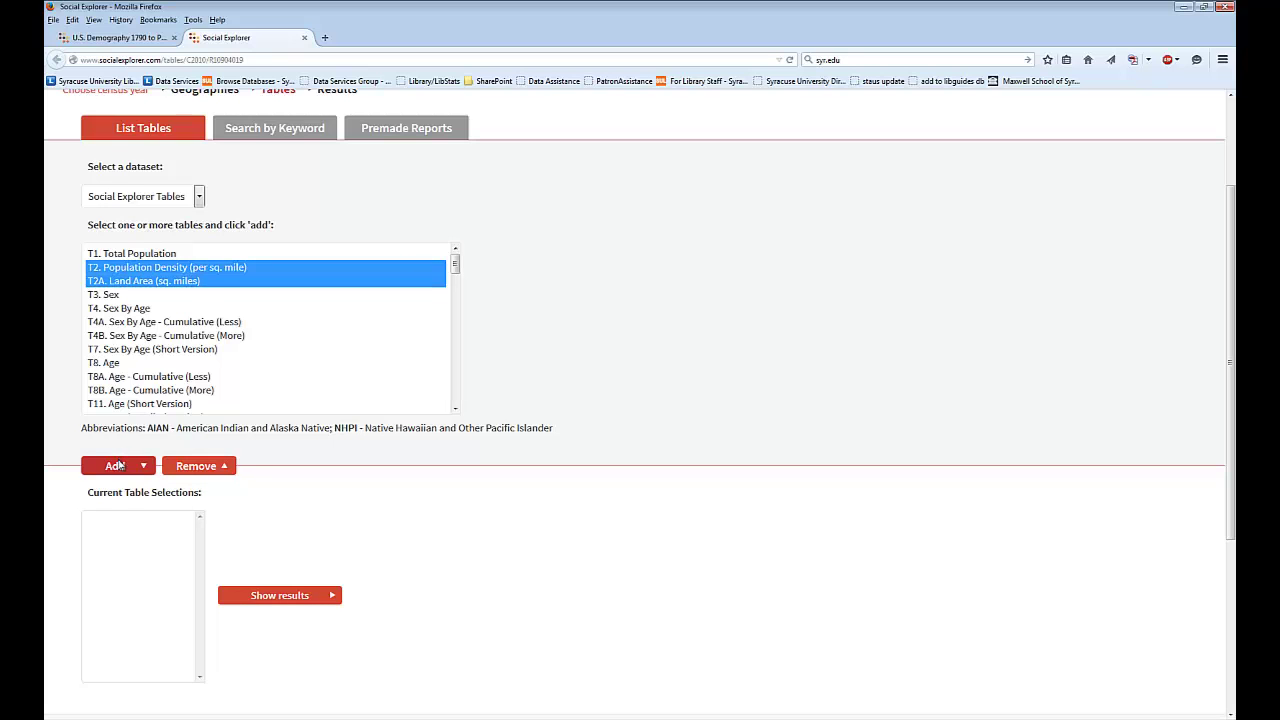
click(118, 466)
click(389, 596)
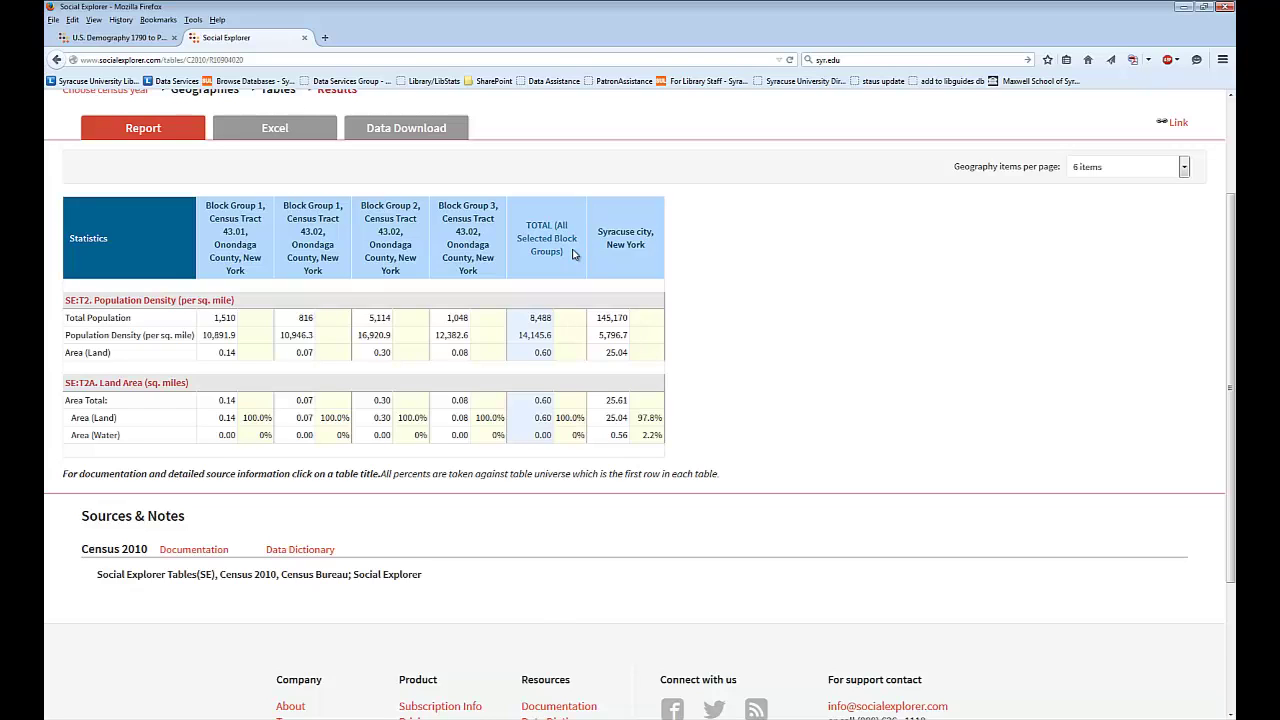
Return to the map, reset the report's selected areas and set the selection geography to Census Tract.
click(113, 38)
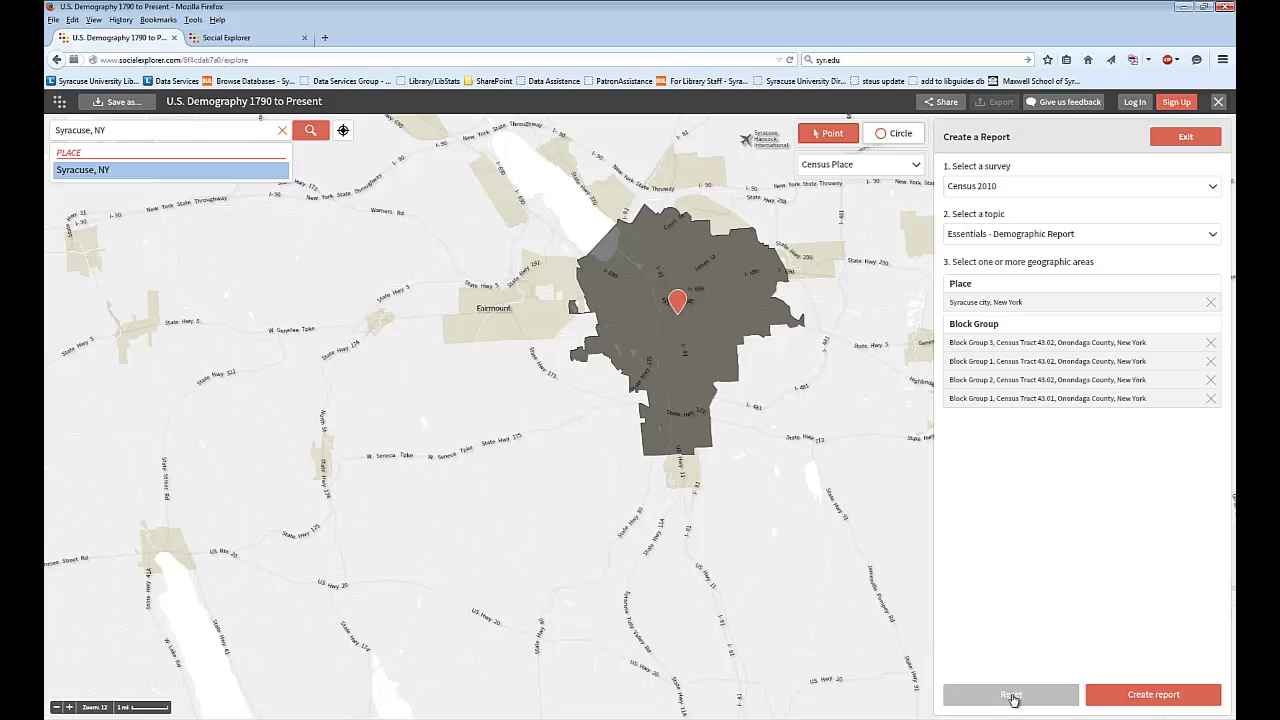
click(1011, 695)
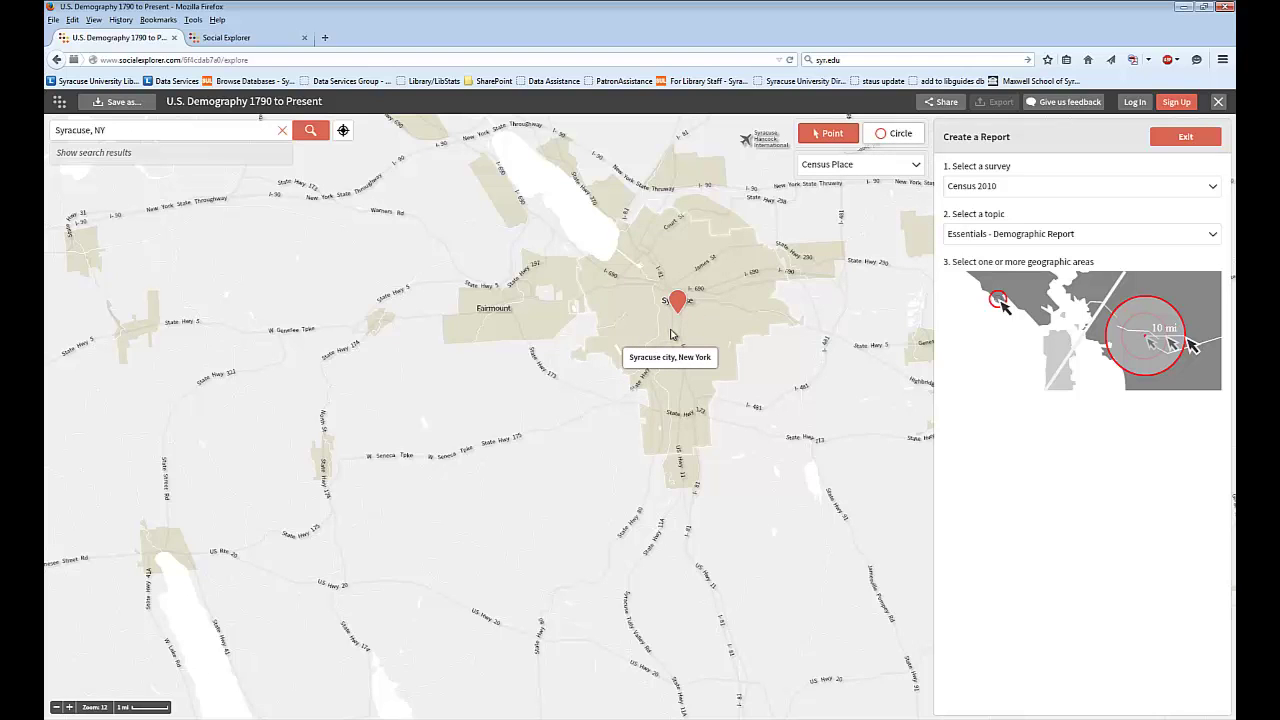
scroll(671, 334, up, 2)
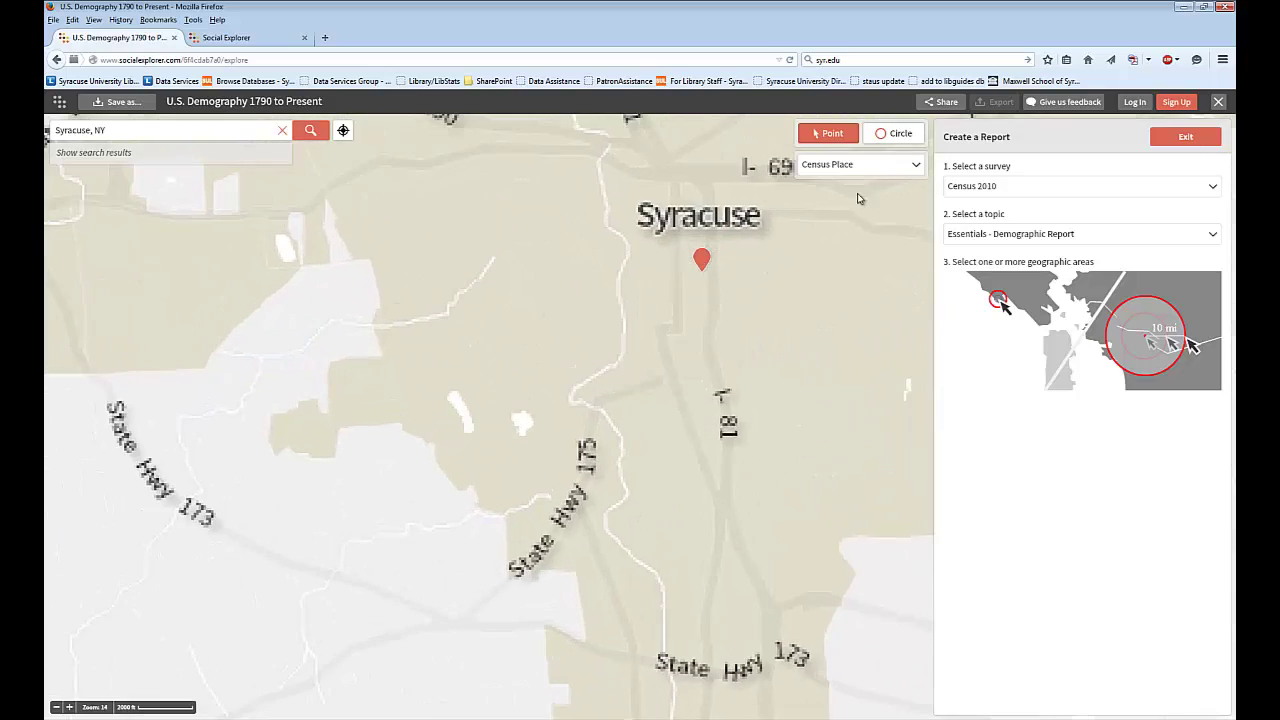
scroll(755, 251, up, 1)
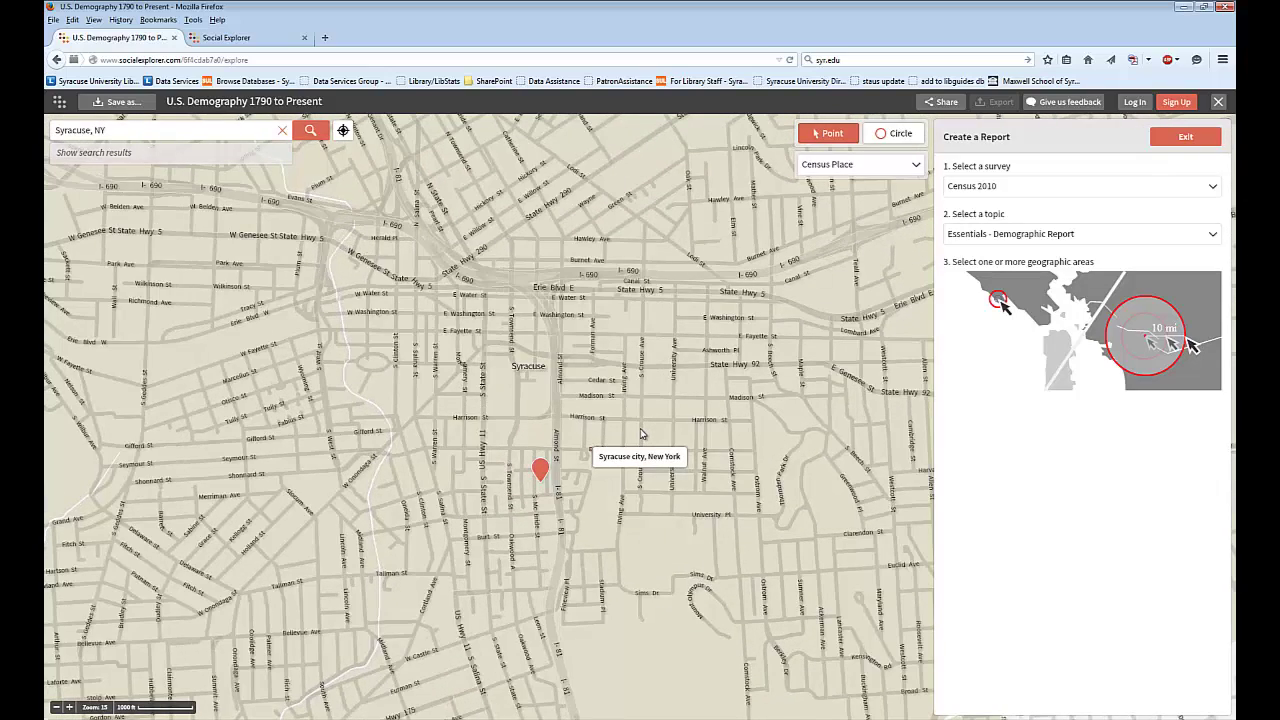
click(915, 165)
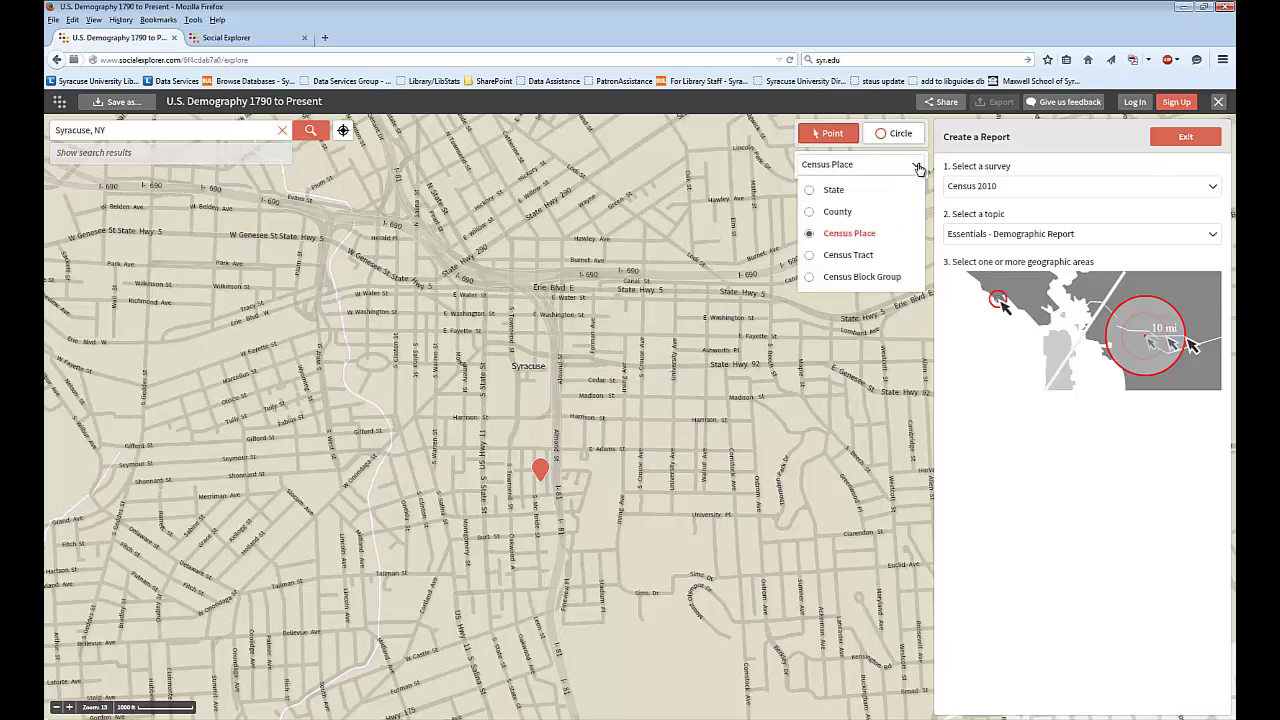
click(850, 255)
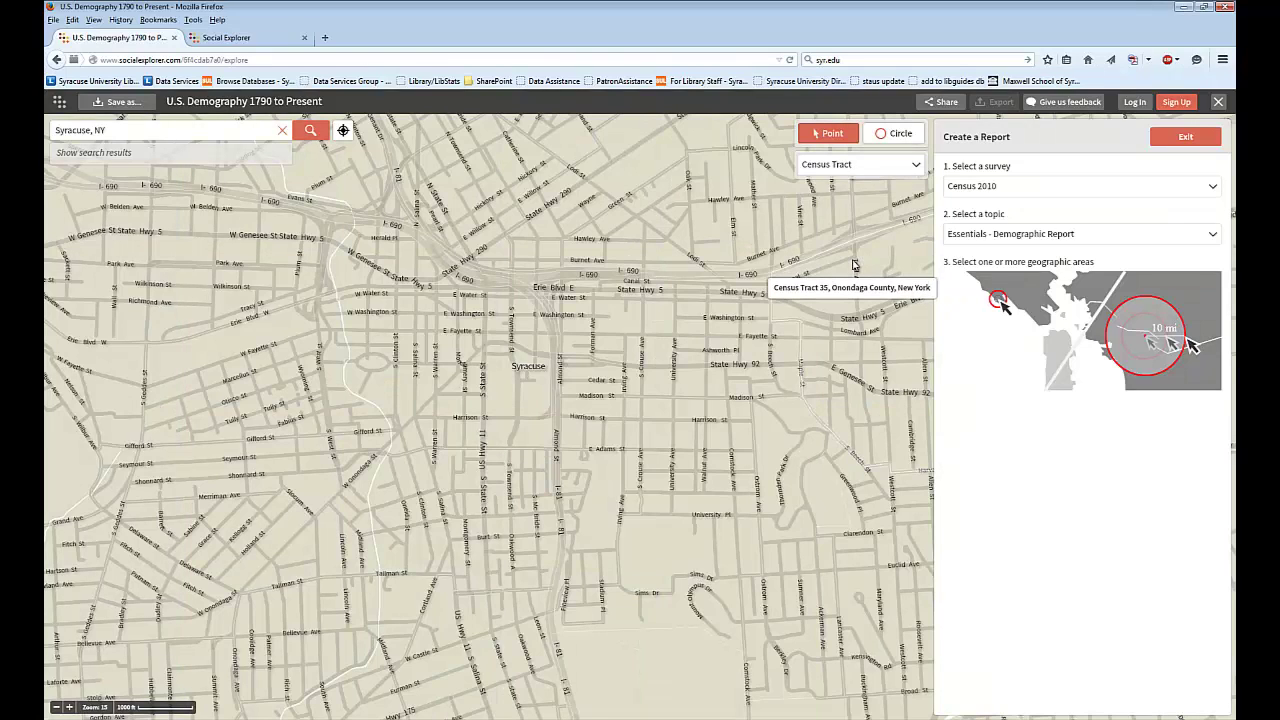
Select census tracts using 1 mi circles, one centred on the Syracuse label and one on the map marker.
click(897, 139)
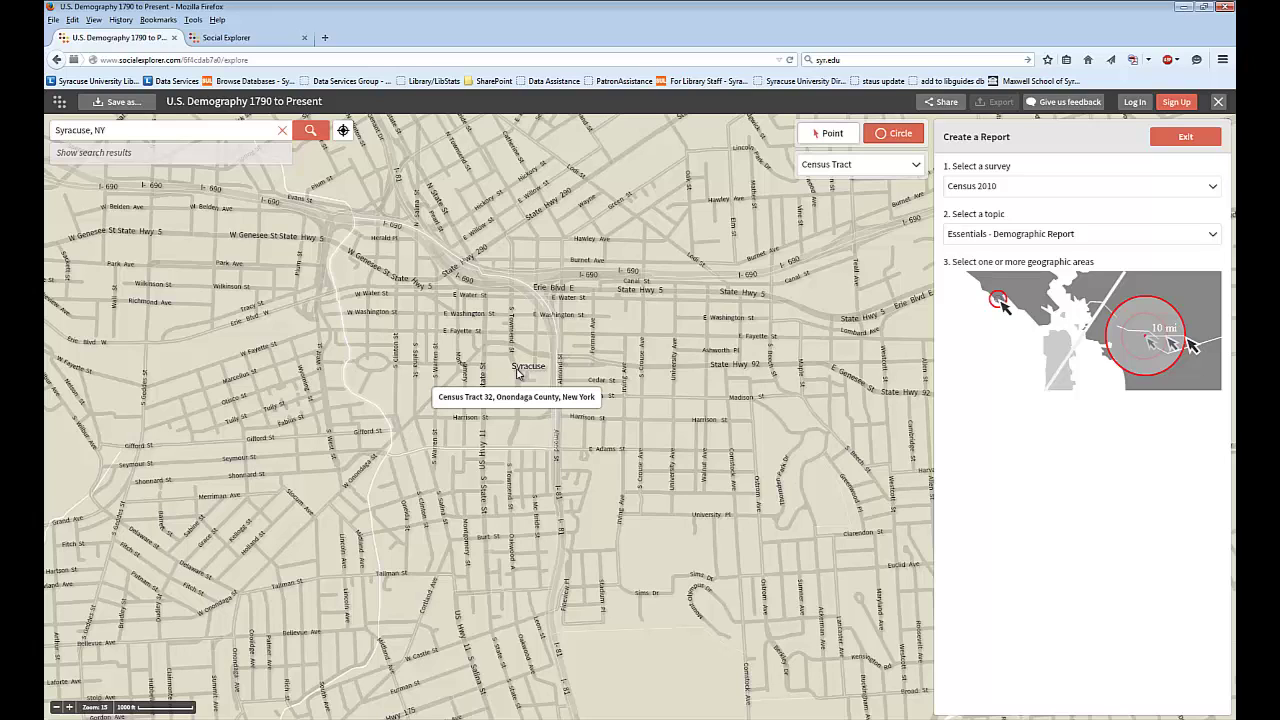
mouse_move(517, 370)
mouse_down()
mouse_move(661, 510)
mouse_move(740, 558)
mouse_up()
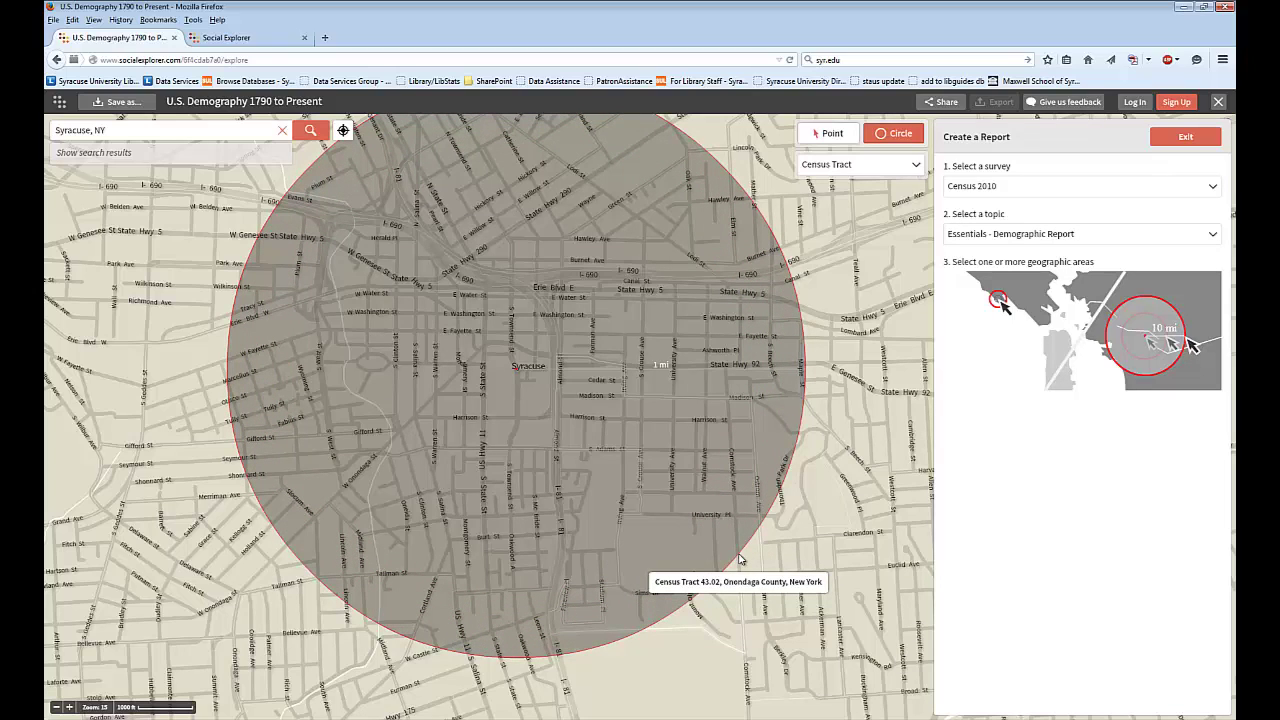
drag(740, 558, 740, 559)
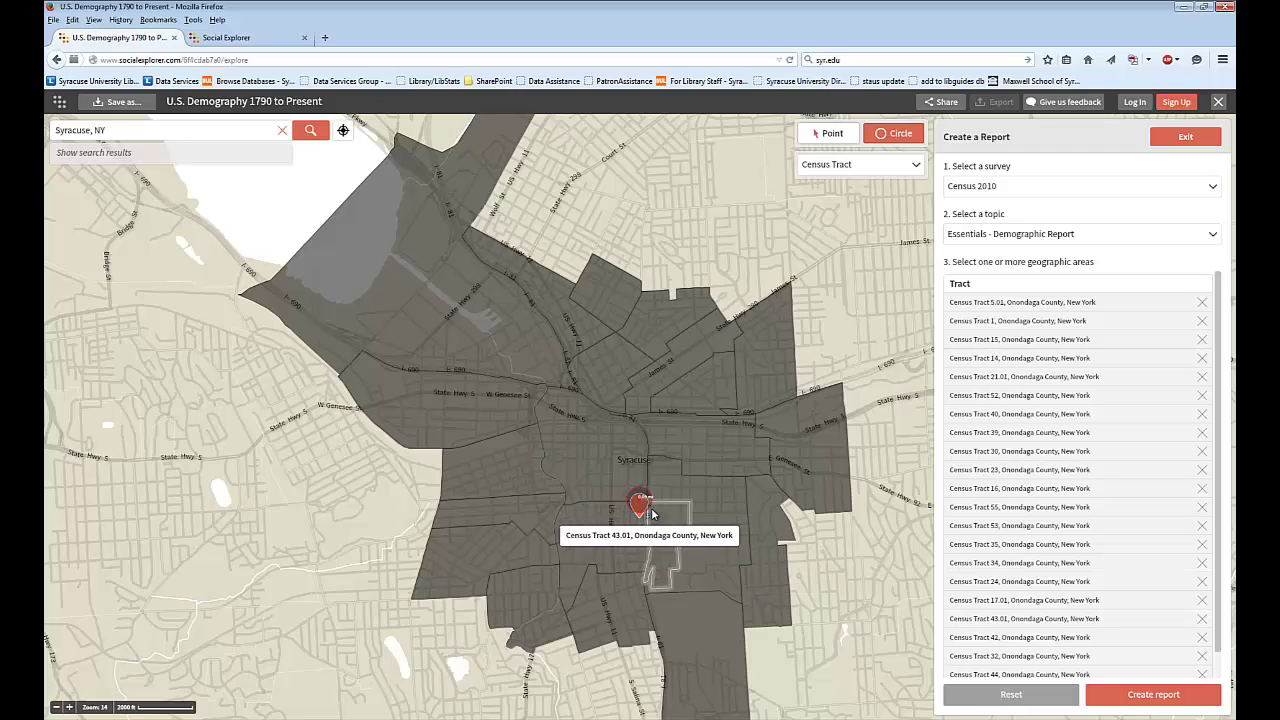
drag(640, 504, 755, 603)
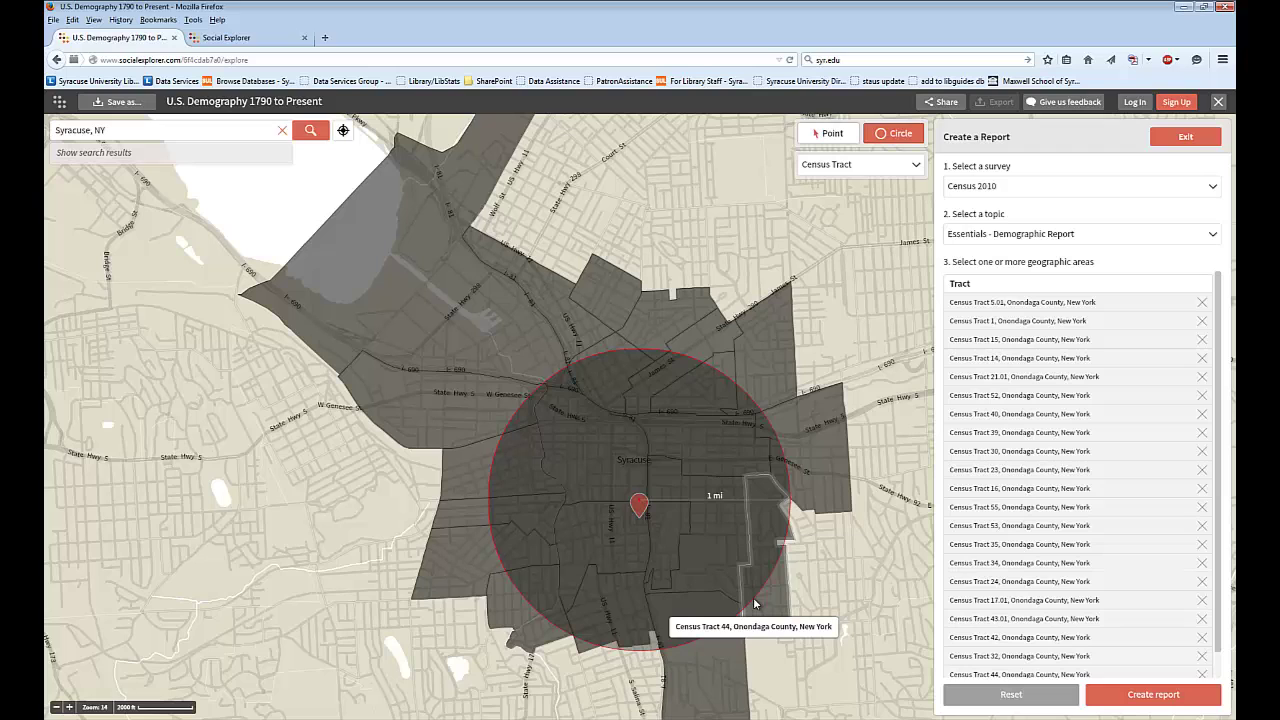
click(755, 603)
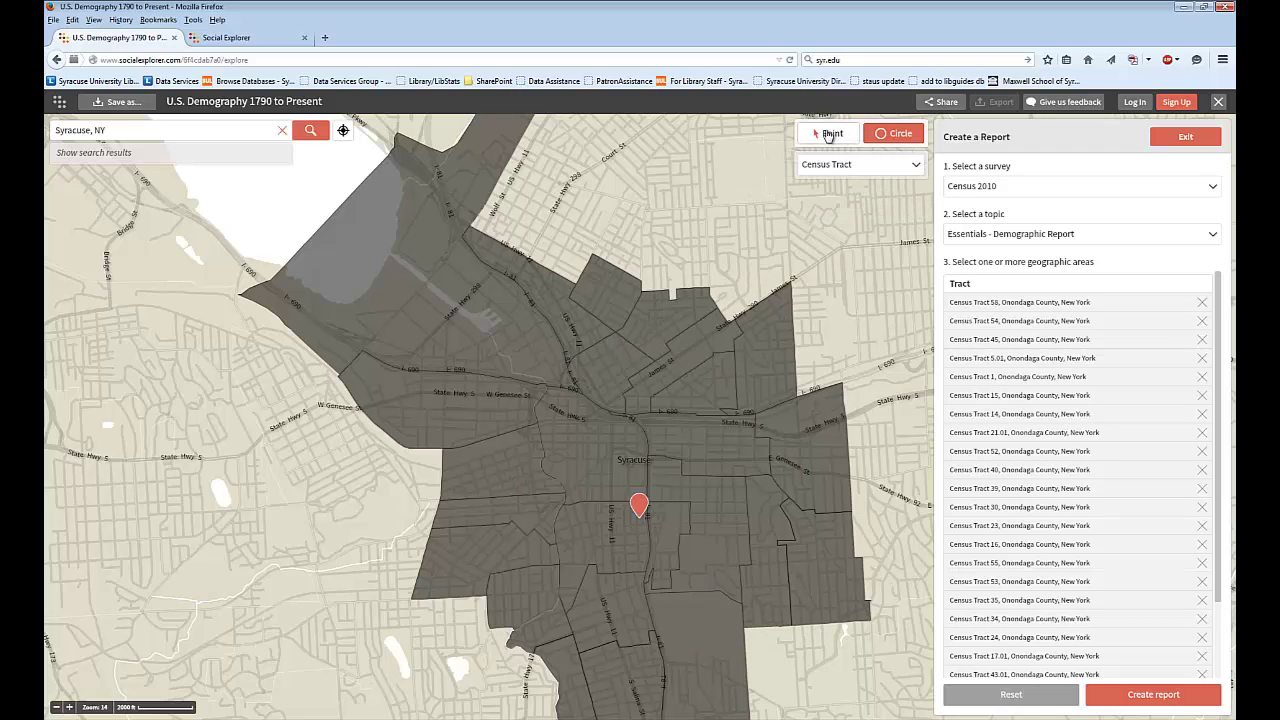
Remove Census Tract 1 and Census Tract 45, Onondaga County, from the selected areas with the Point tool.
click(828, 134)
click(472, 332)
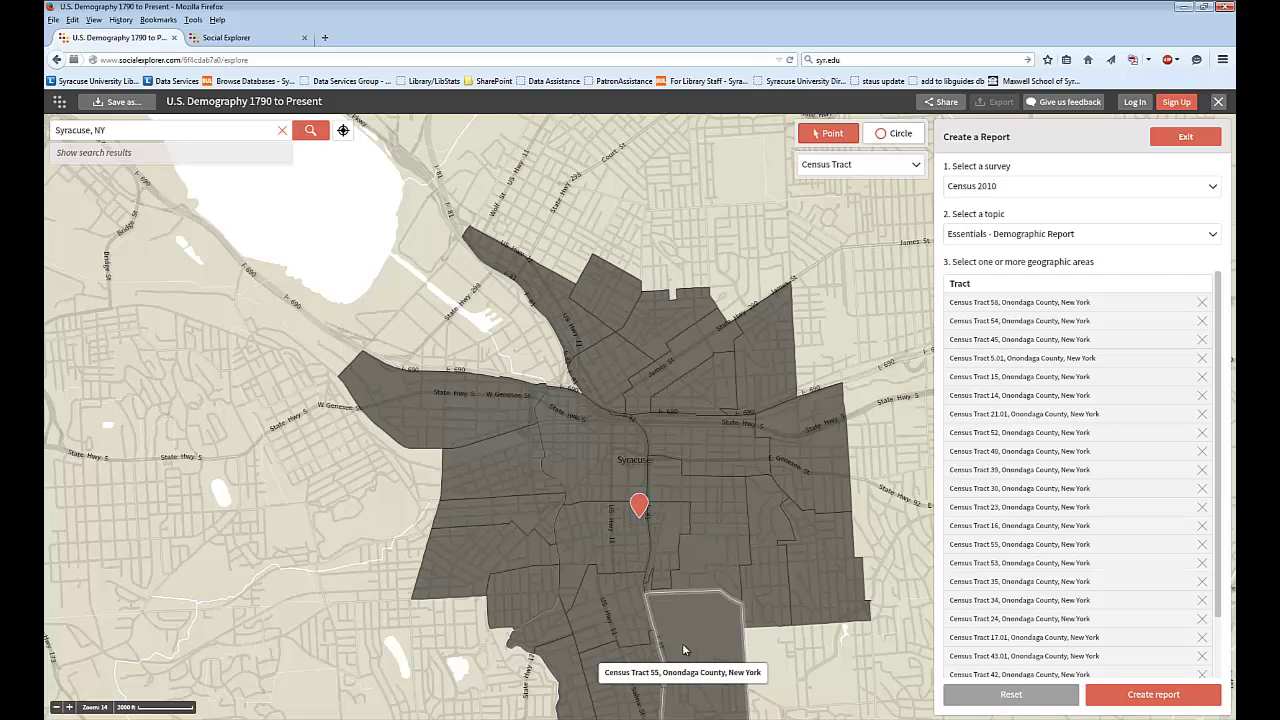
click(813, 607)
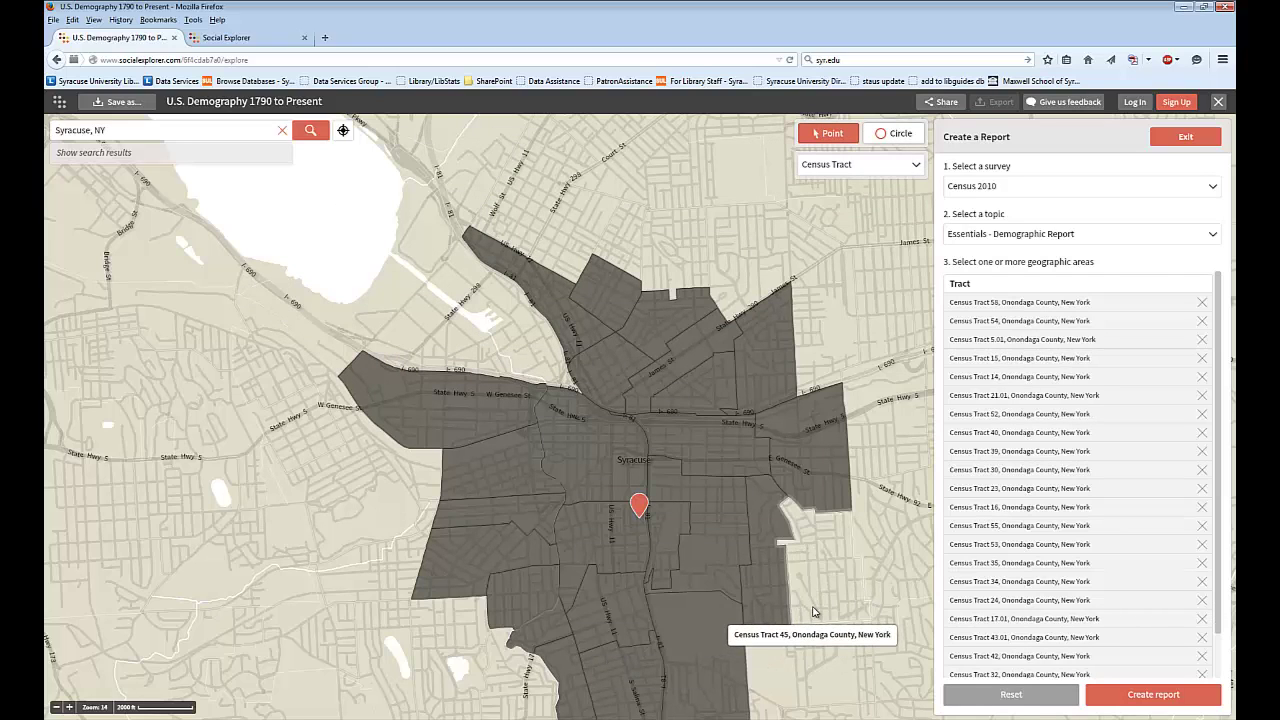
Create the report for the selected census tracts and look through its result tables.
click(1143, 697)
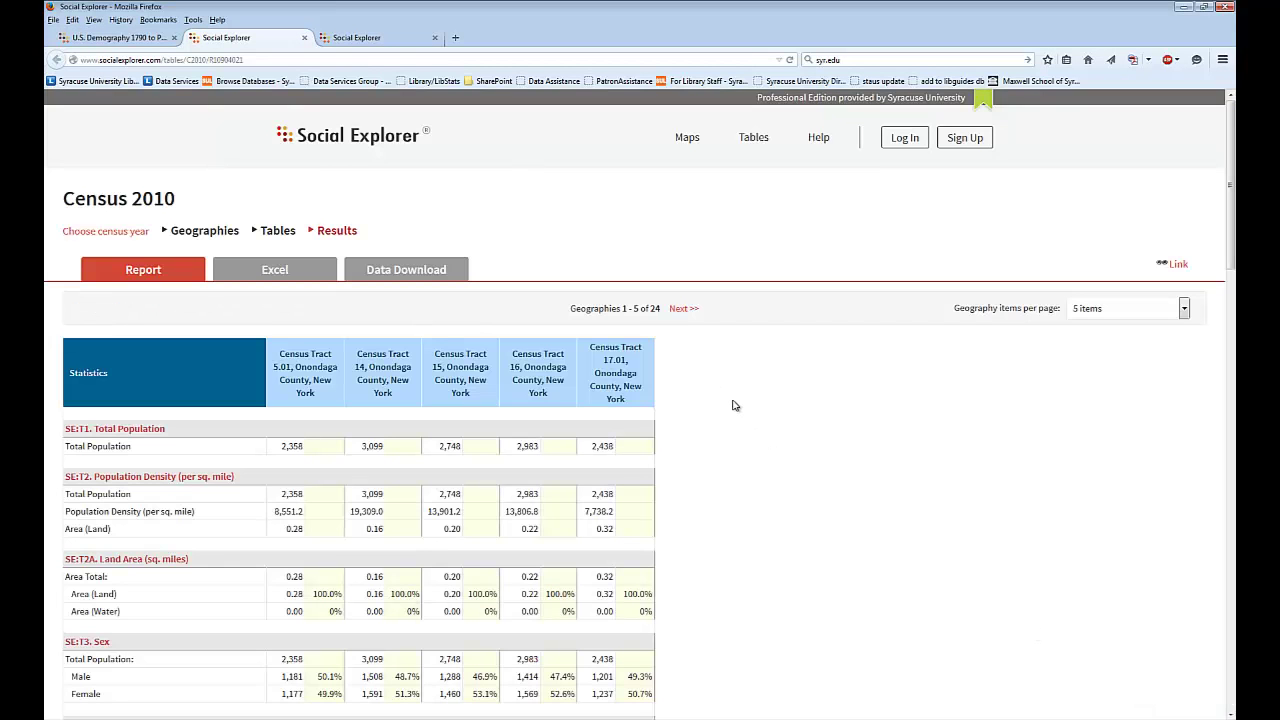
scroll(732, 405, down, 1)
scroll(732, 405, down, 5)
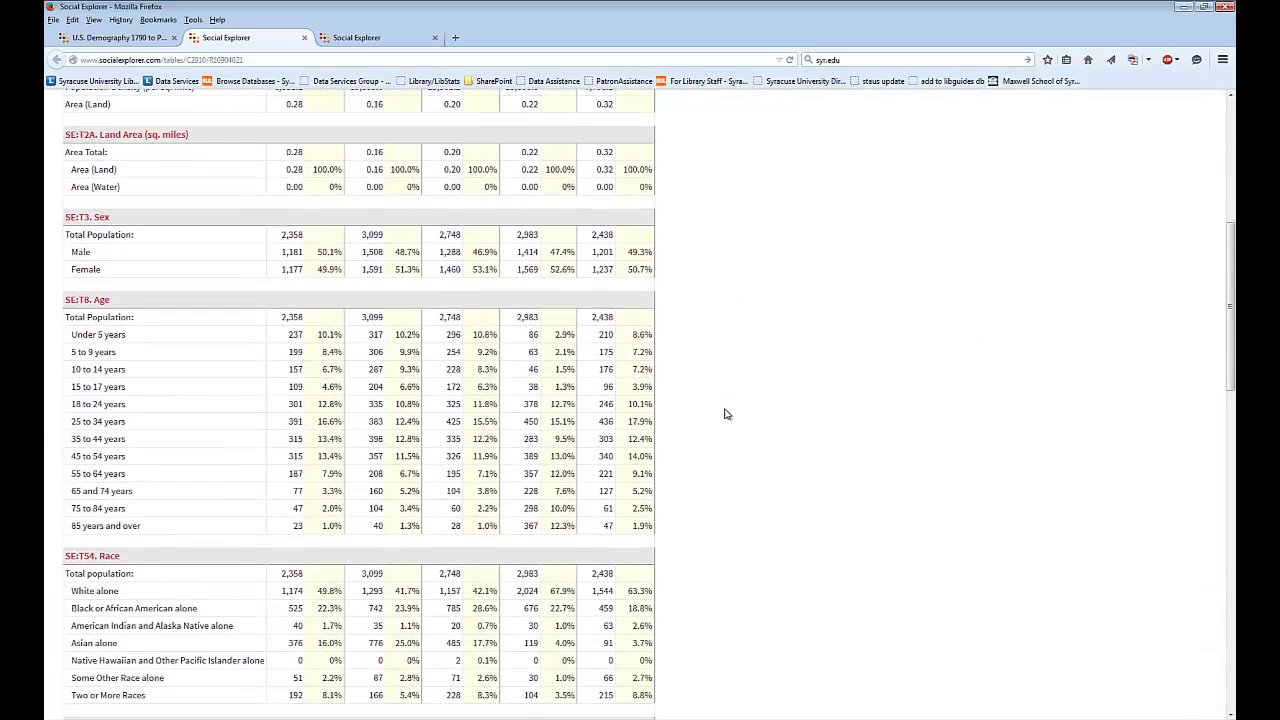
scroll(726, 412, up, 3)
scroll(726, 415, up, 2)
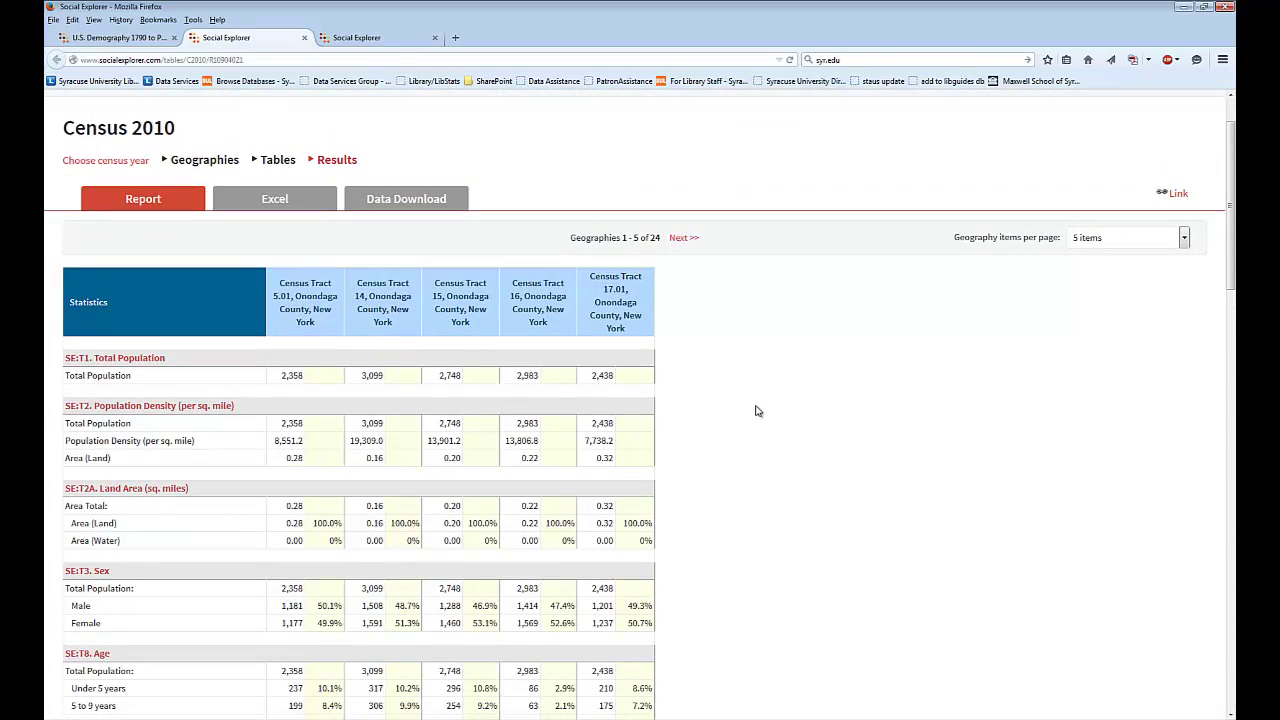
scroll(755, 410, up, 2)
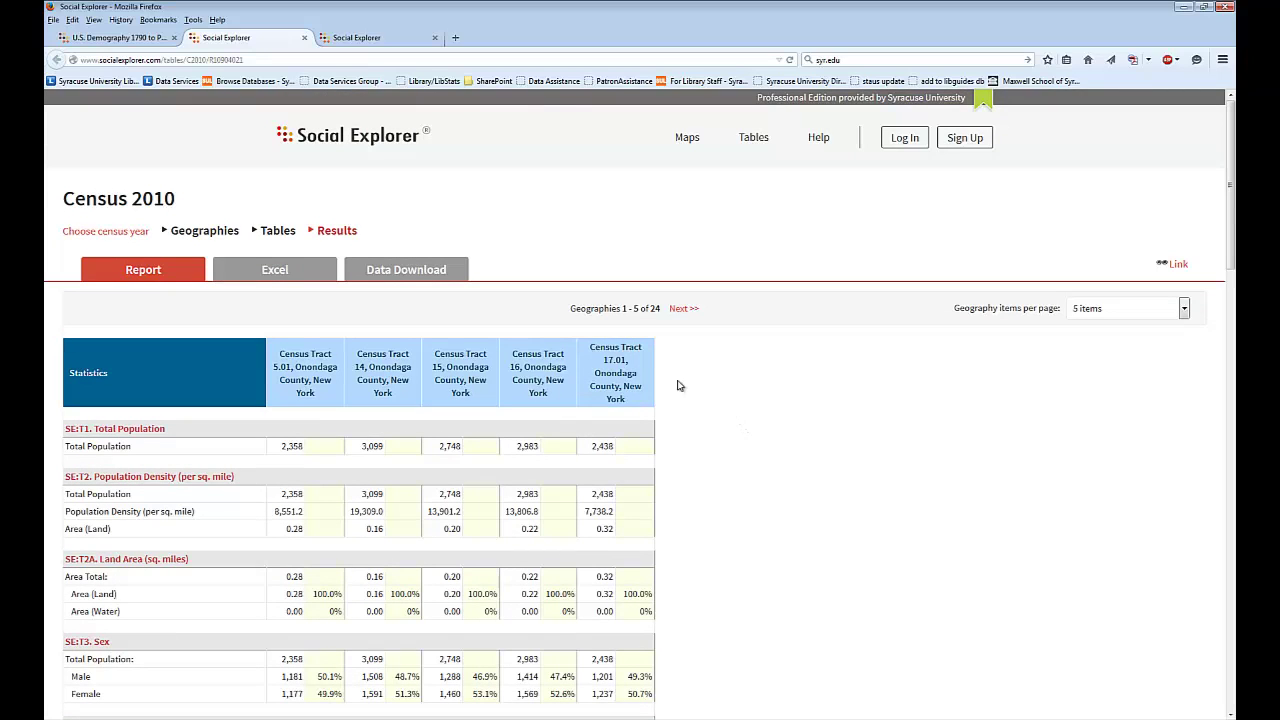
Open the tract report's table choices and examine the current table selections.
click(278, 231)
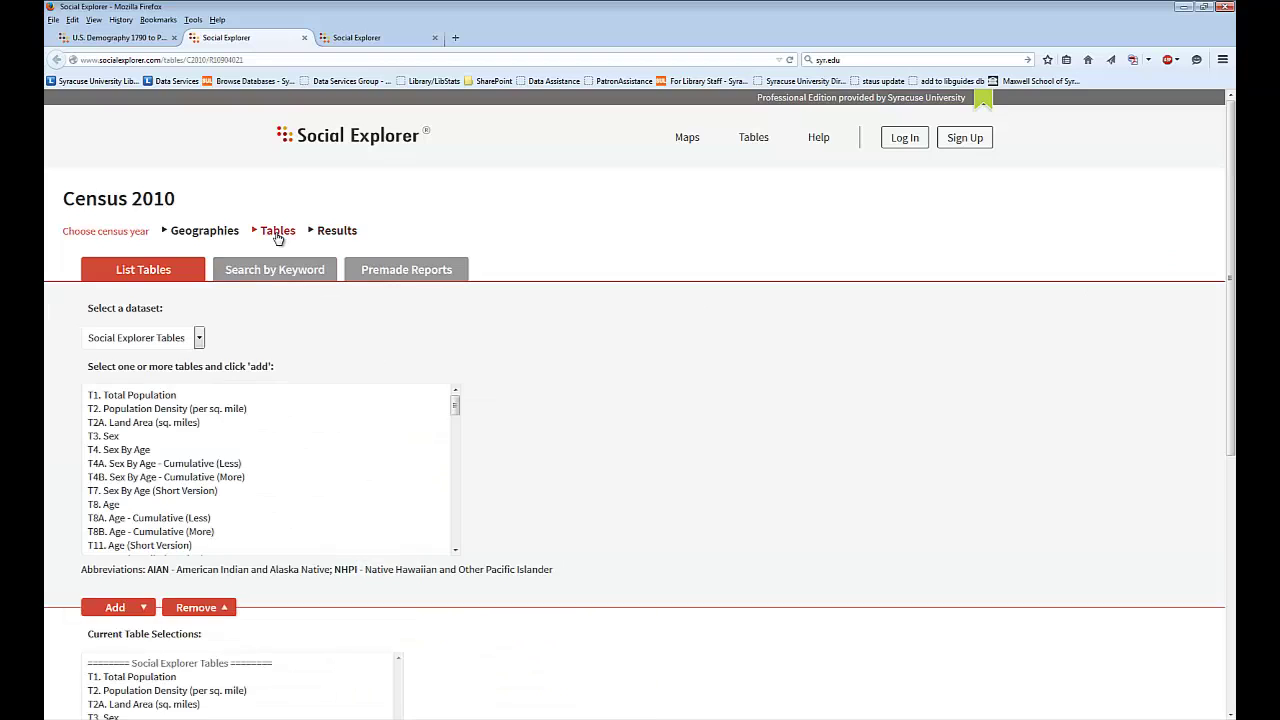
scroll(615, 380, down, 4)
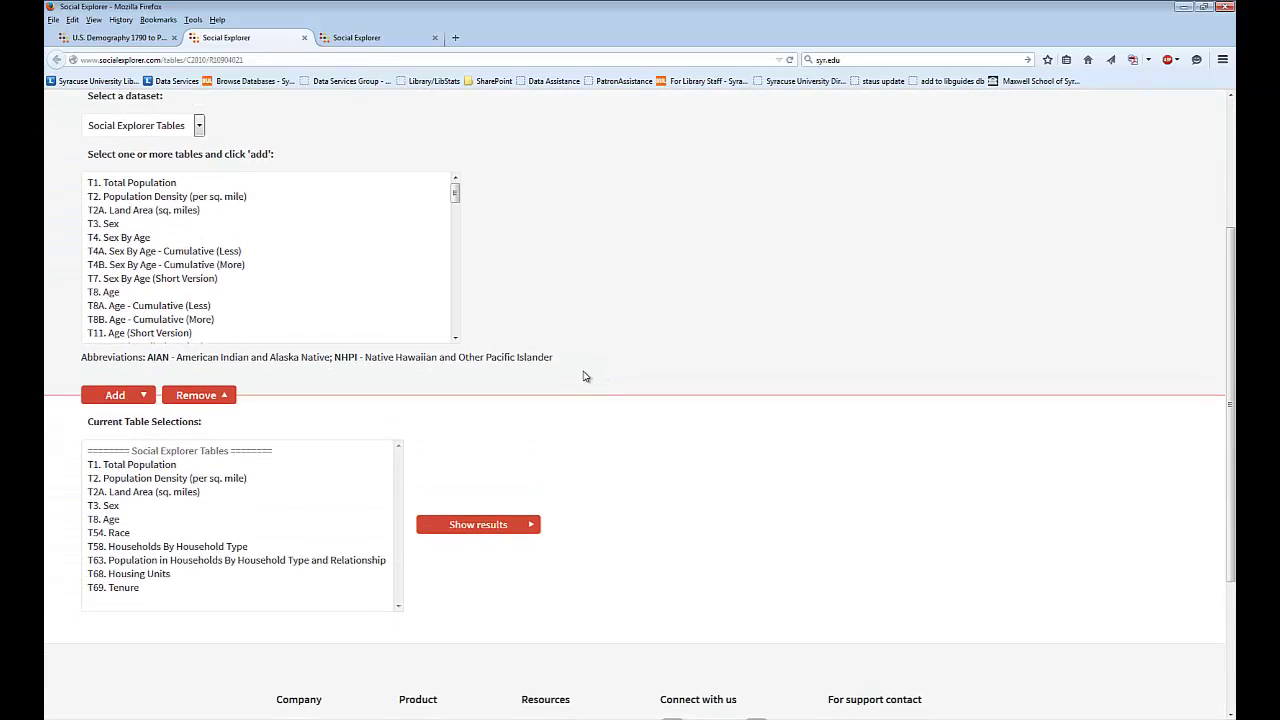